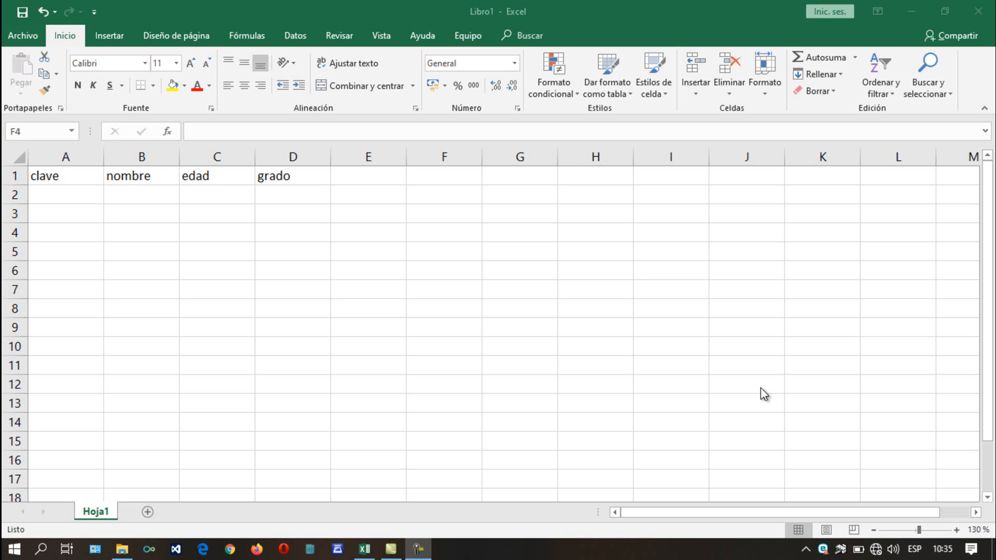
- Enter the sample text yttr543 in cell F4 and the number -98 in cell G5
left_click(391, 263)
type("yttr")
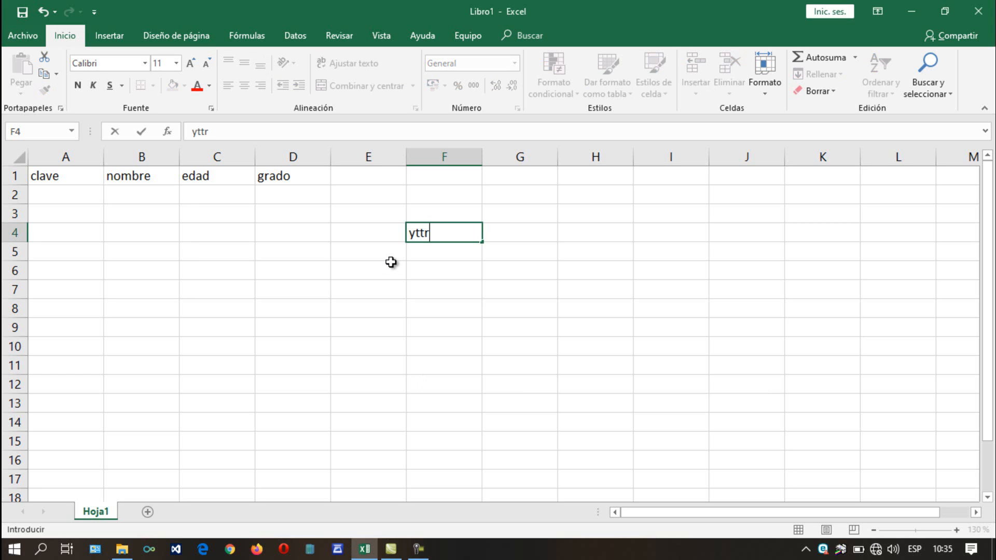
type("543")
key("Return")
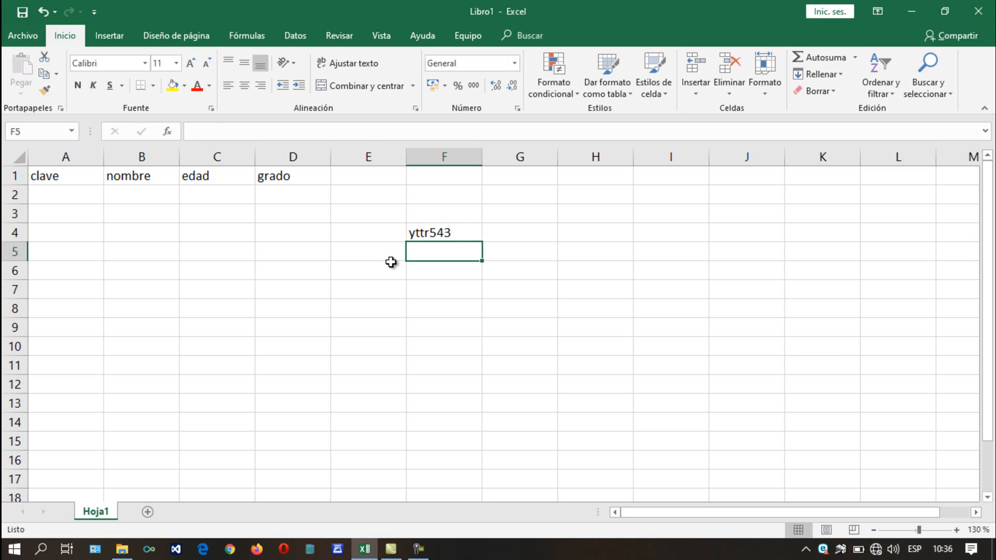
key("Right")
type("-98")
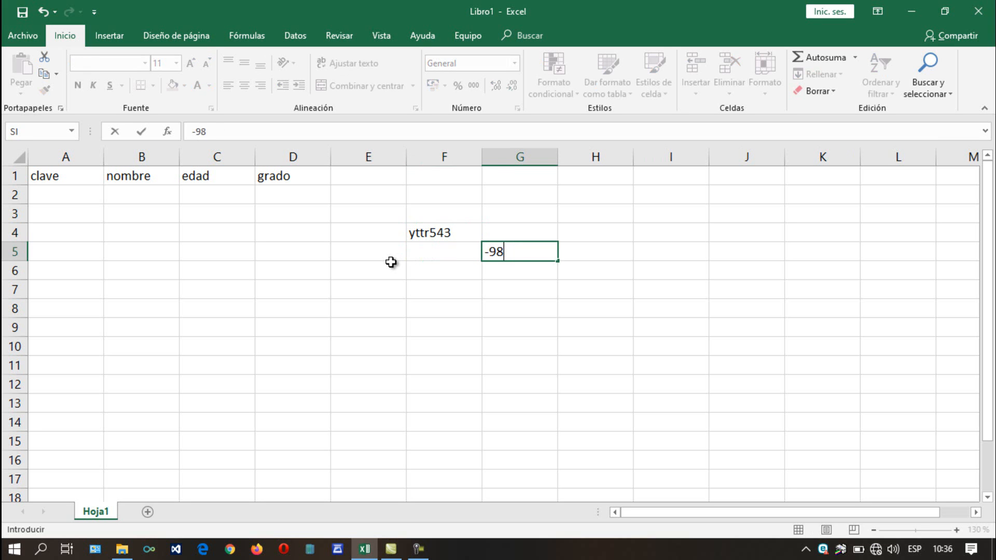
key("Return")
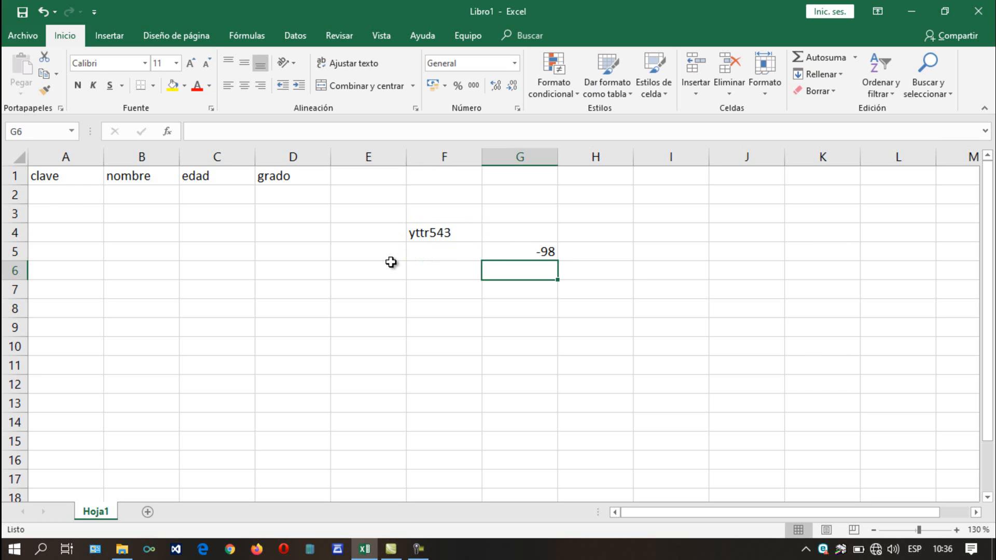
- Clear the sample entries from cells F4 and G5
left_click(424, 228)
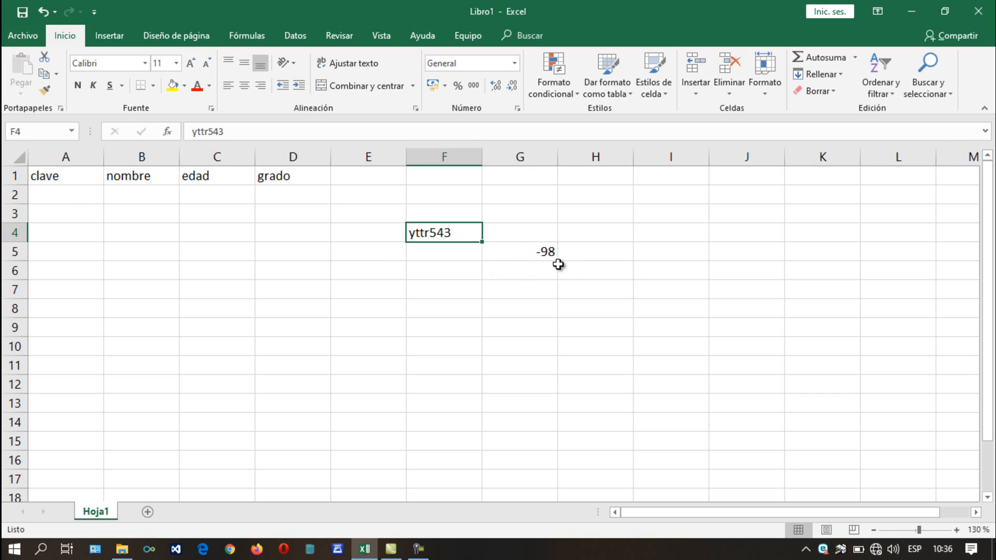
key("Delete")
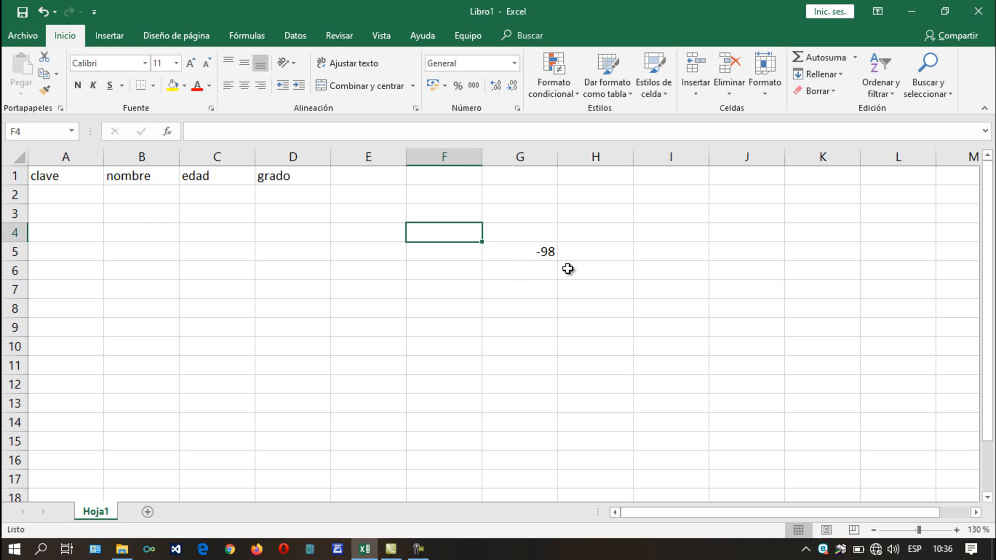
key("Right")
key("Down")
key("Delete")
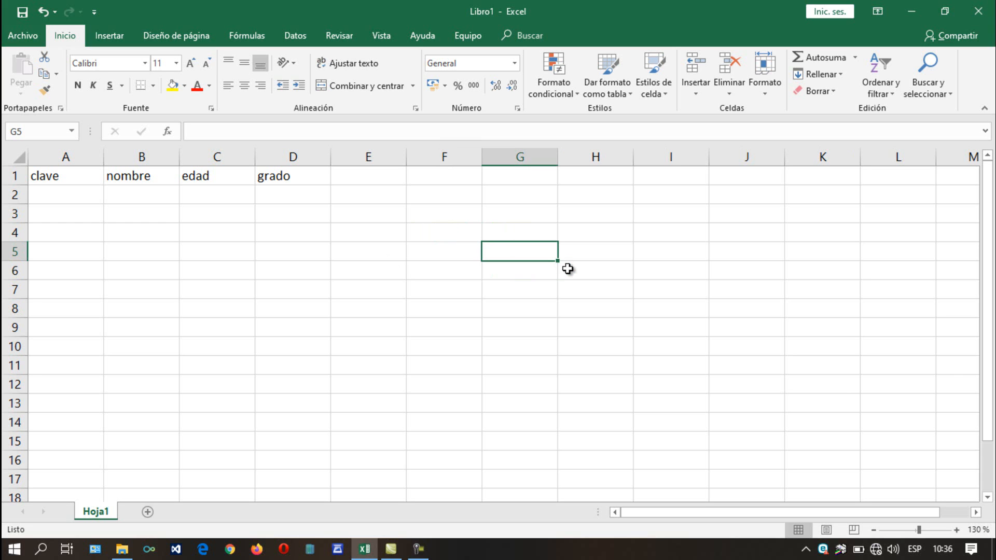
- Enter -10 in cell A2 under the clave header and clear it again
key("Left")
key("Left")
key("Left")
key("Left")
key("Left")
key("Left")
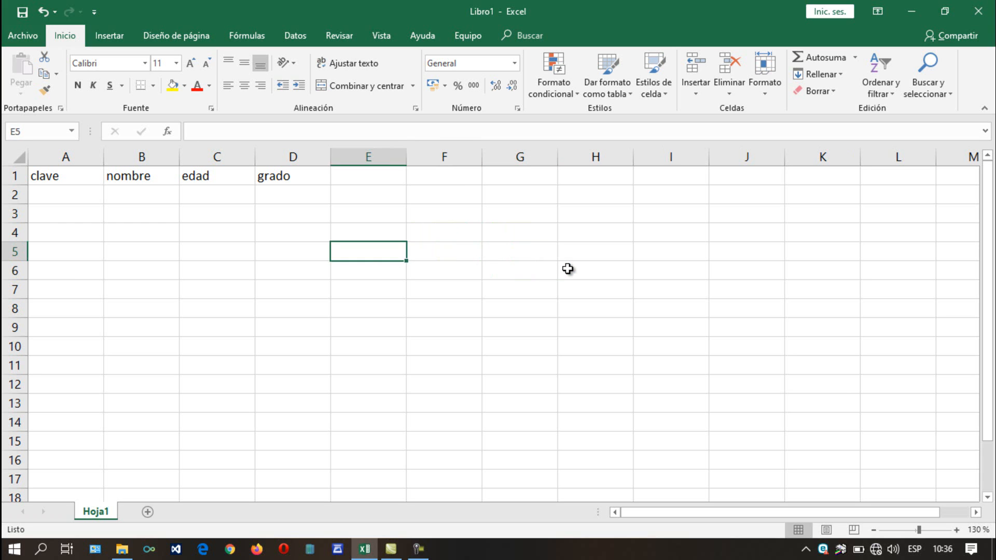
key("Up")
key("Up")
key("Up")
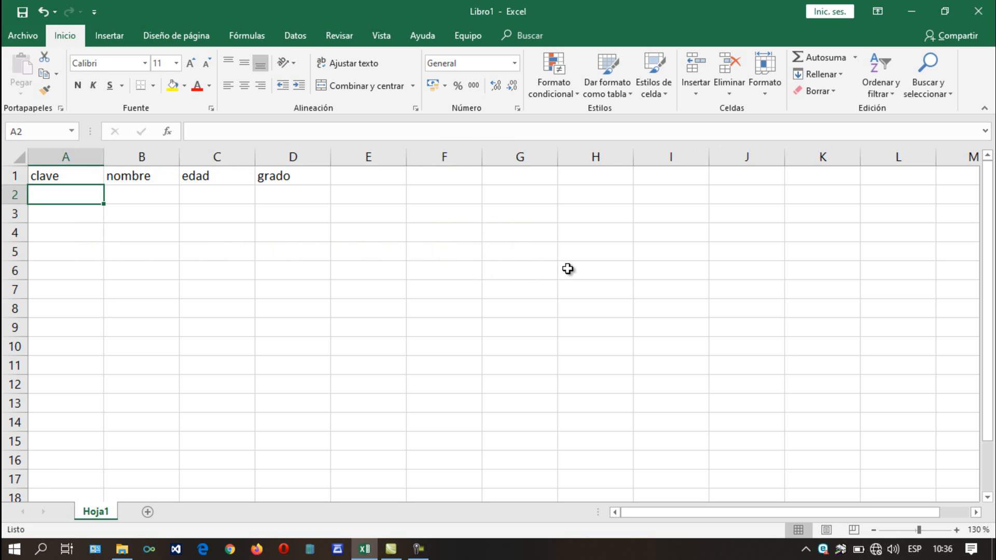
type("-10")
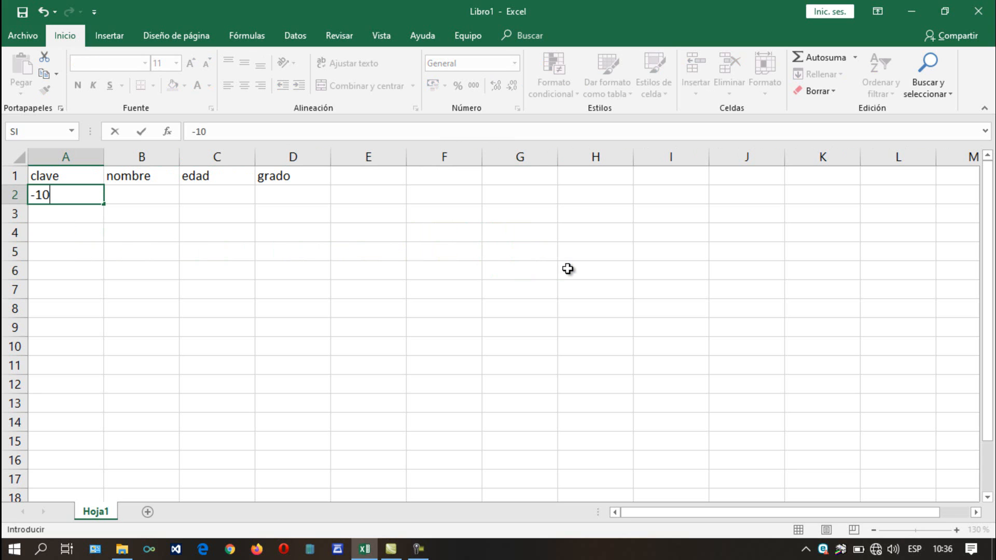
key("Return")
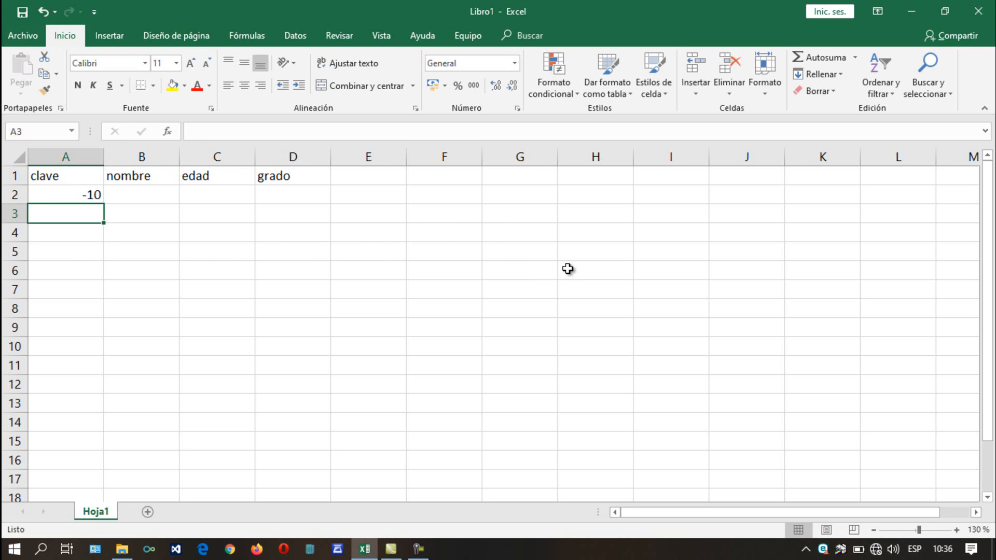
key("Up")
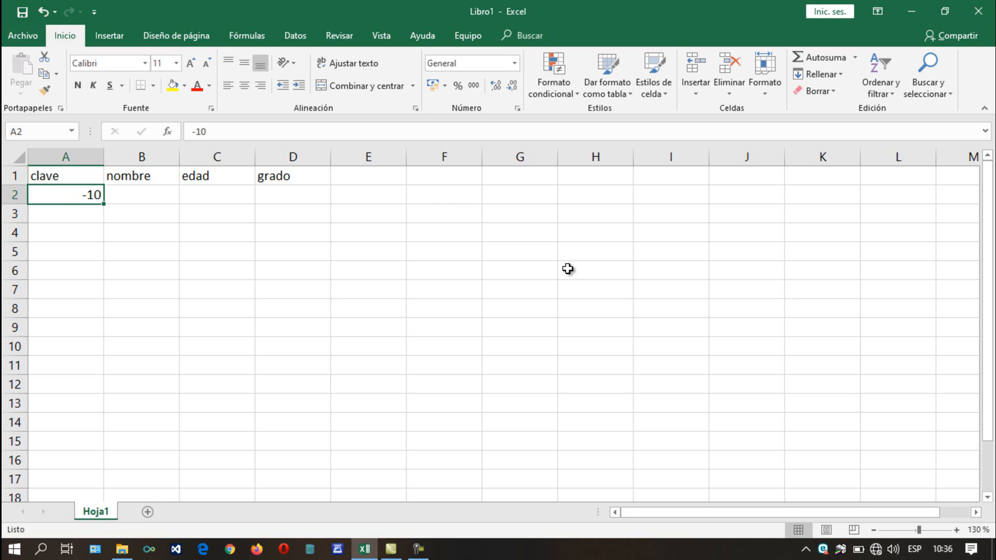
key("Delete")
- Open the data validation settings for cells A2:A11 in the clave column
key("shift+Down")
key("shift+Down")
key("shift+Down")
key("shift+Down")
key("shift+Down")
key("shift+Down")
key("shift+Down")
key("shift+Down")
key("shift+Down")
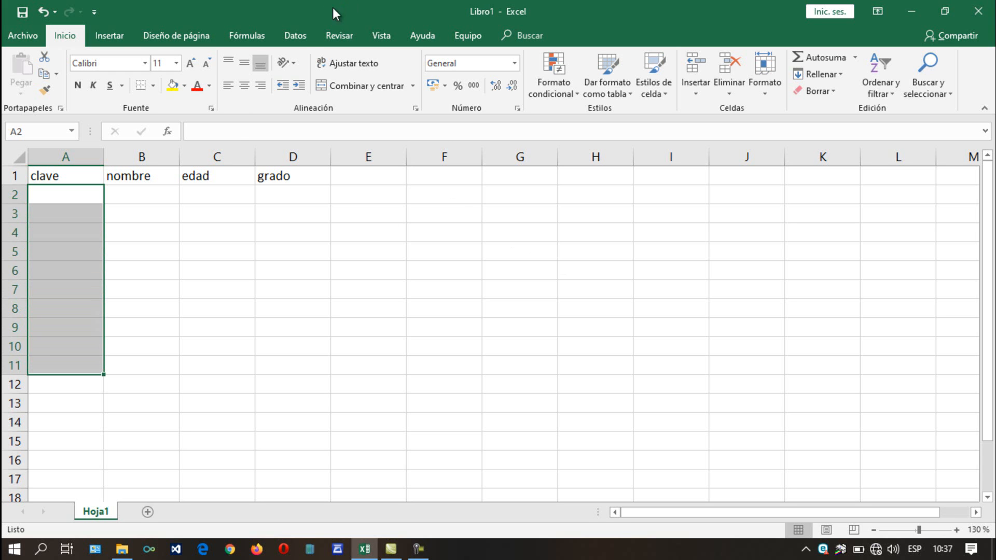
left_click(297, 38)
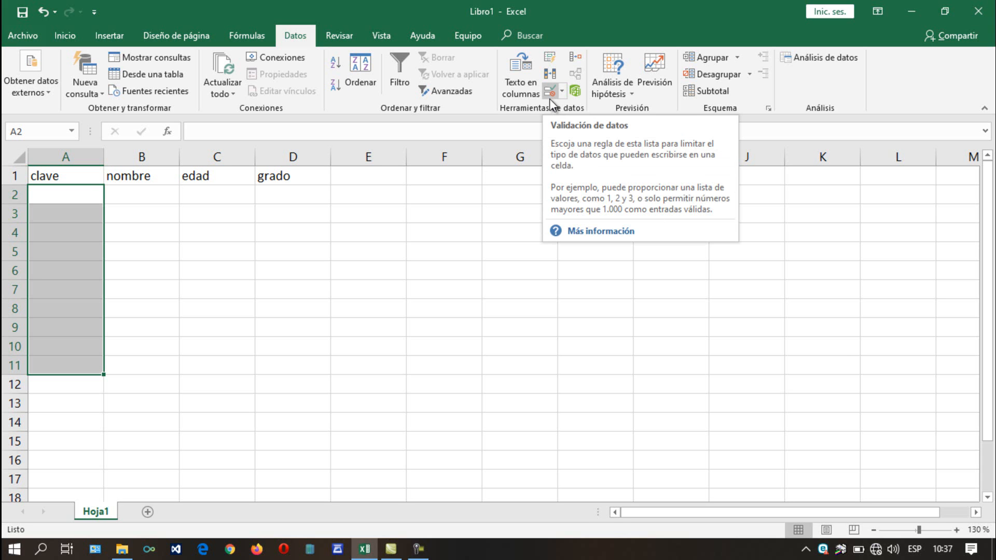
left_click(562, 92)
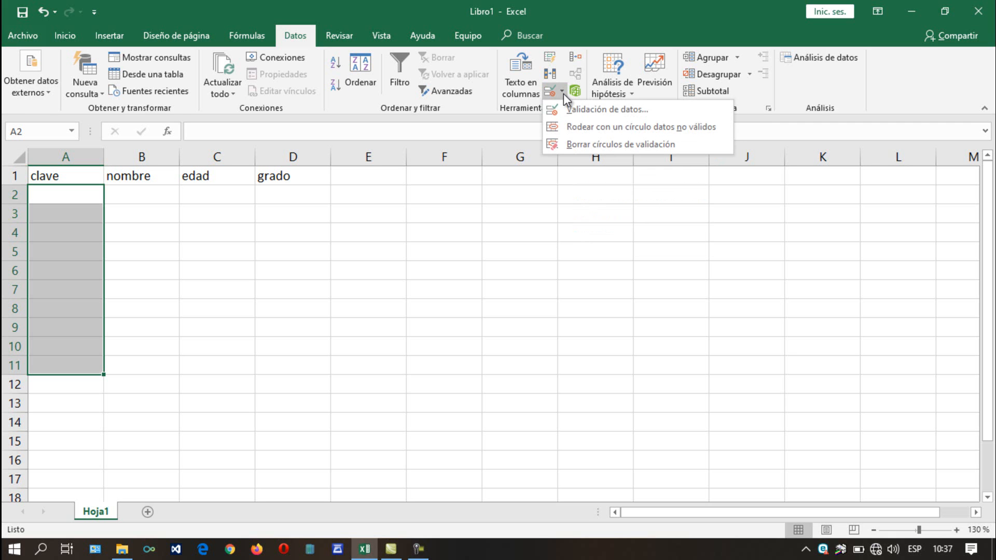
left_click(583, 107)
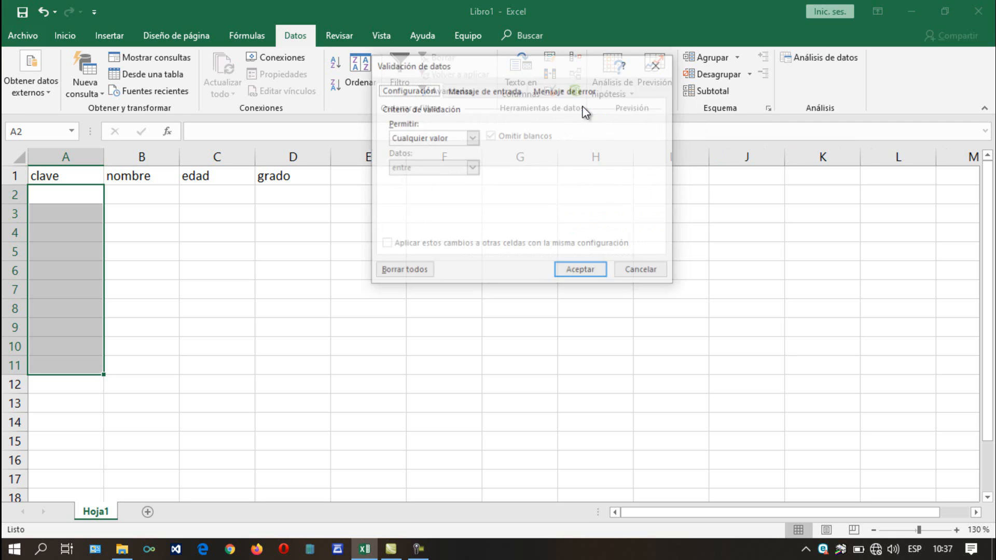
left_click(669, 64)
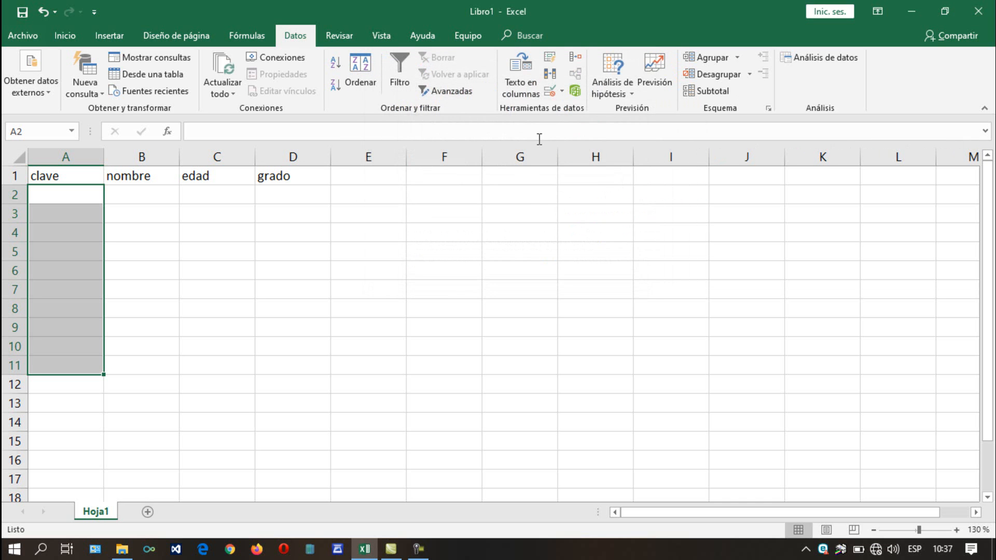
left_click(550, 94)
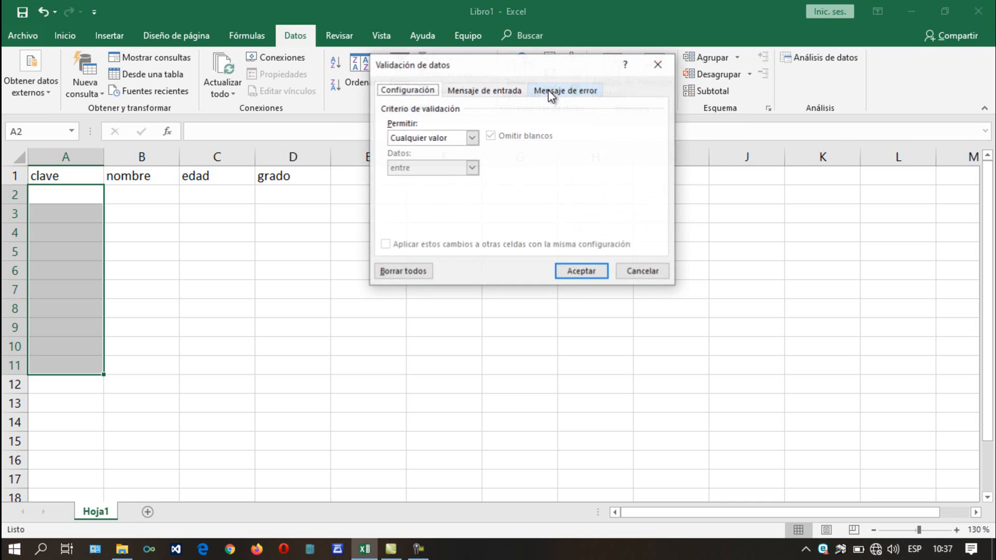
left_click_drag(534, 66, 463, 152)
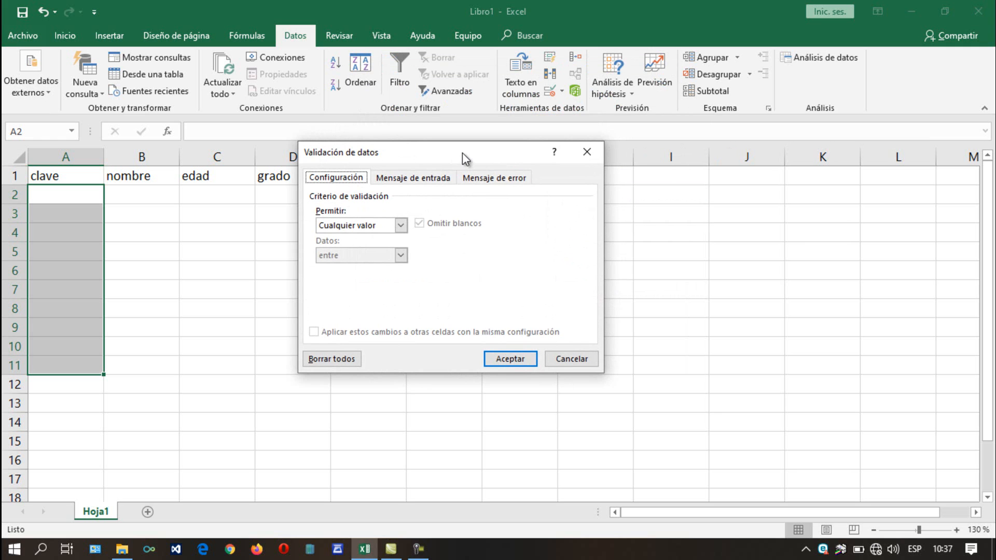
- Set the validation criterion to allow whole numbers (Número entero) with the entre condition
left_click(434, 180)
left_click(480, 183)
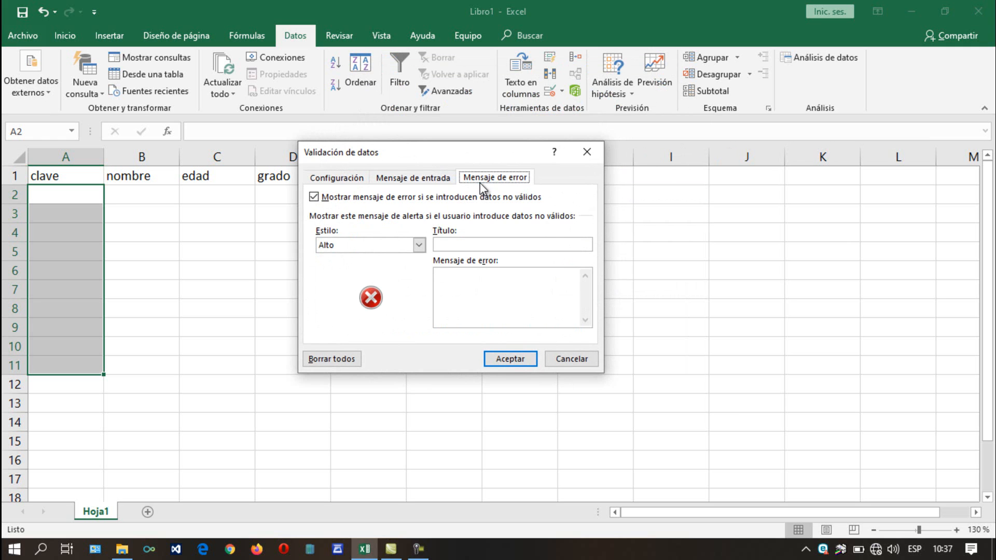
left_click(336, 176)
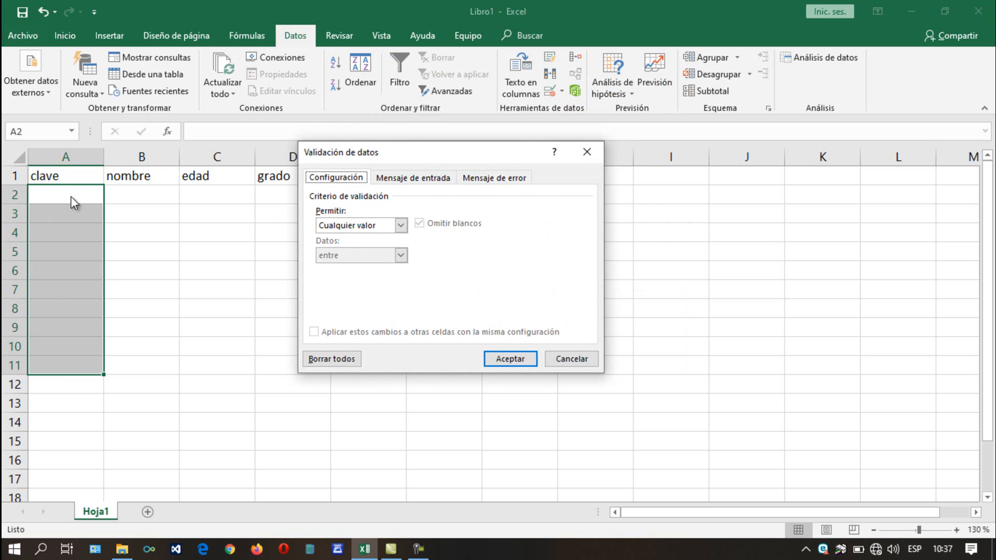
left_click(402, 228)
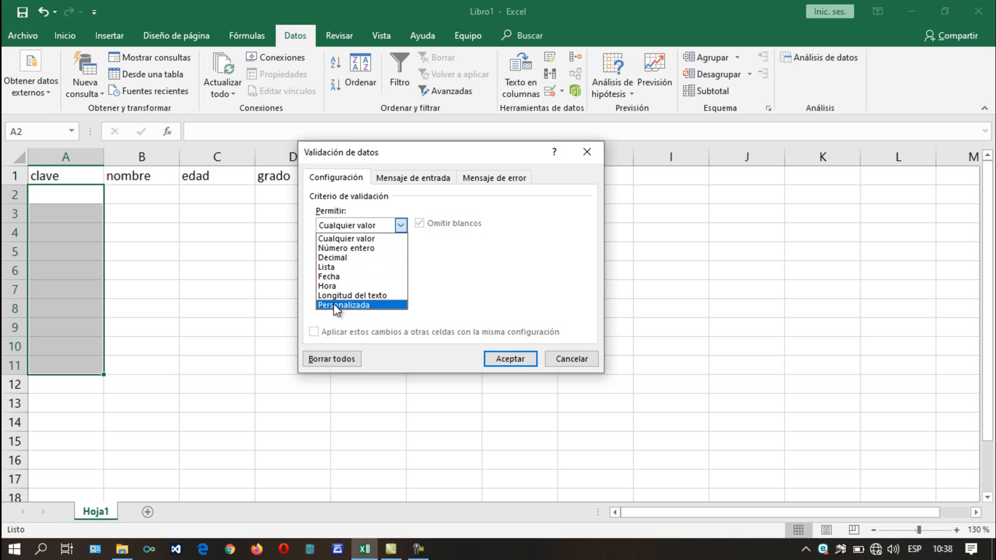
left_click(390, 249)
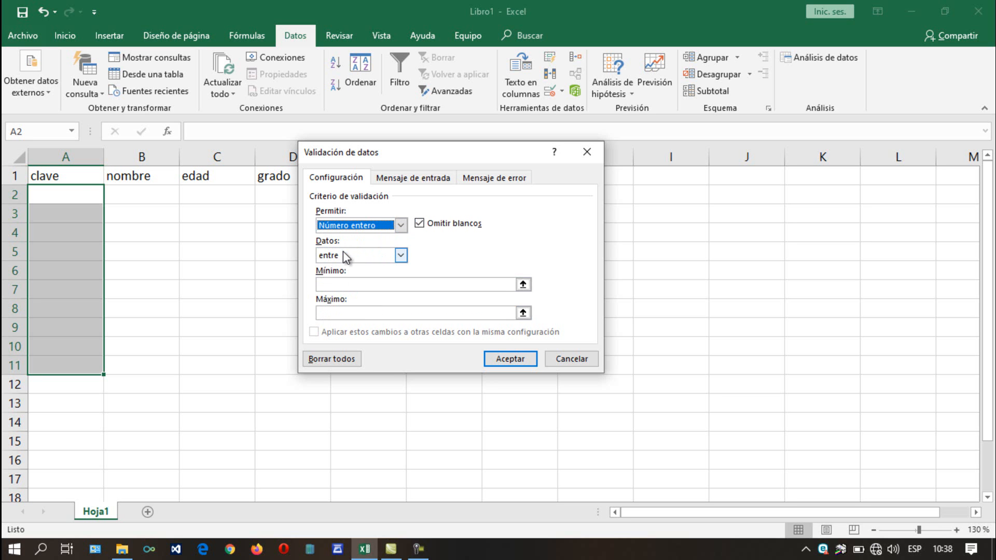
left_click(402, 255)
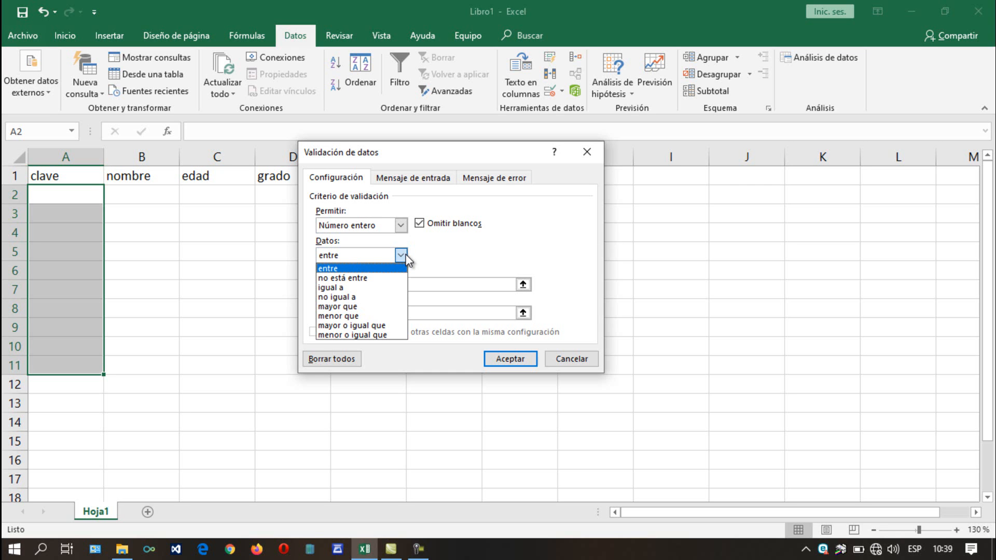
left_click(439, 254)
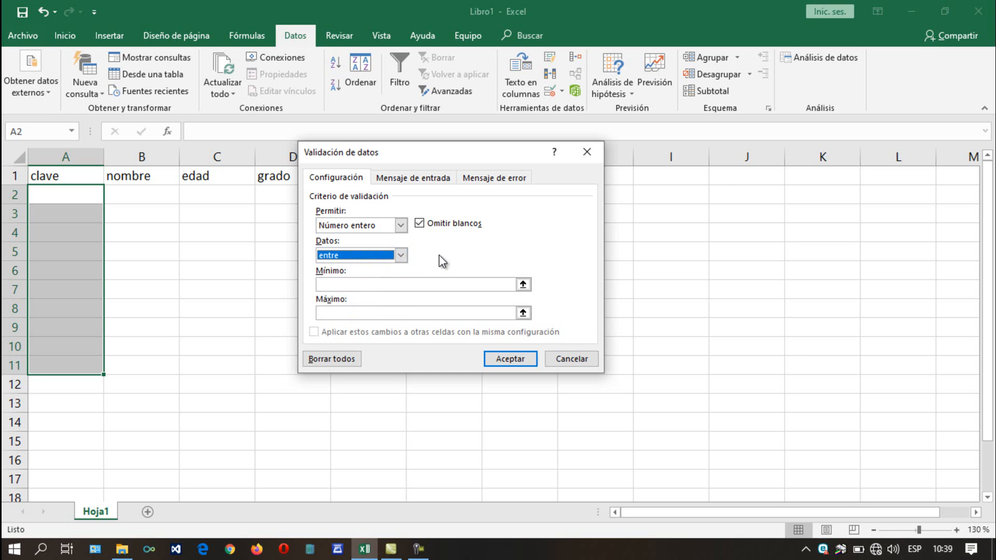
left_click(366, 284)
left_click(338, 311)
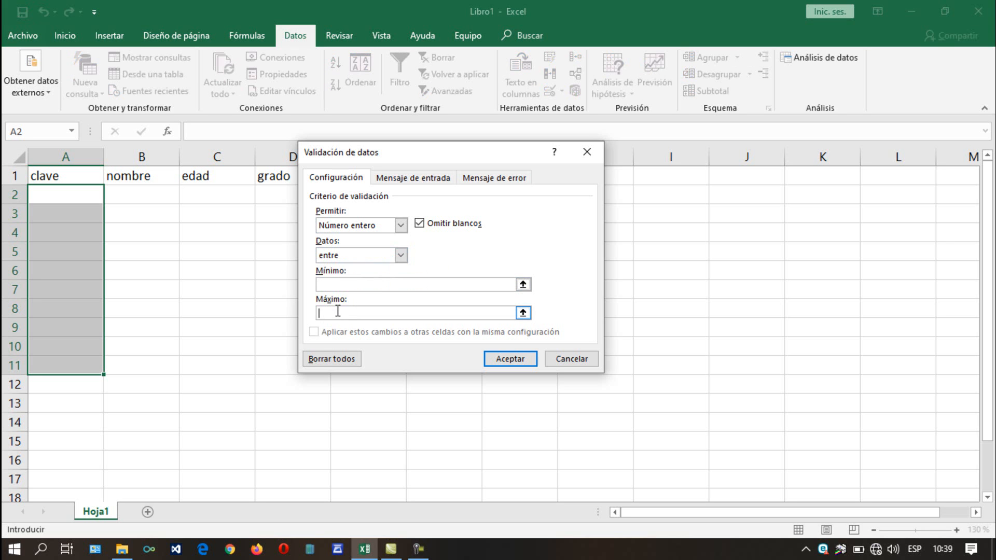
left_click(406, 256)
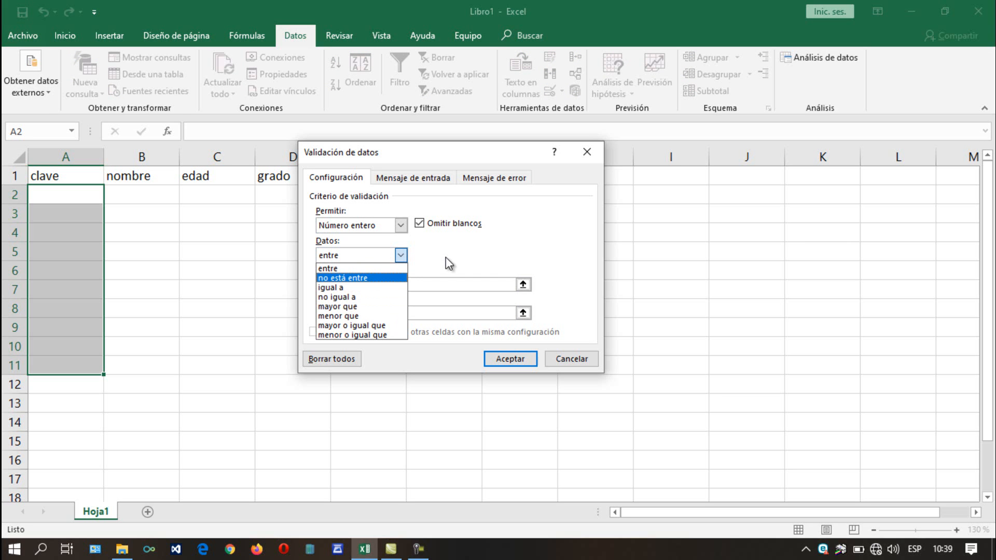
left_click(385, 268)
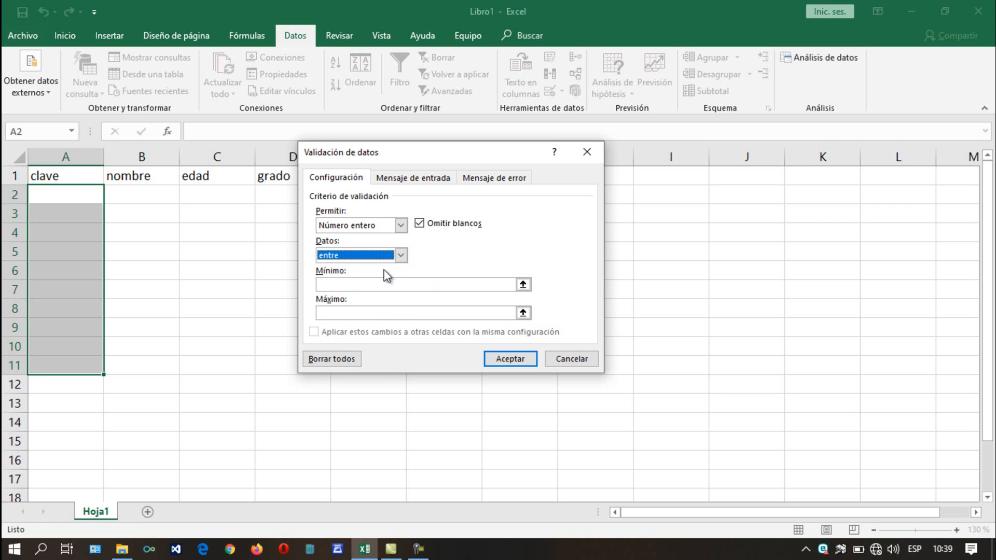
- Set the allowed range's minimum to 0 and its maximum to 100
left_click(362, 283)
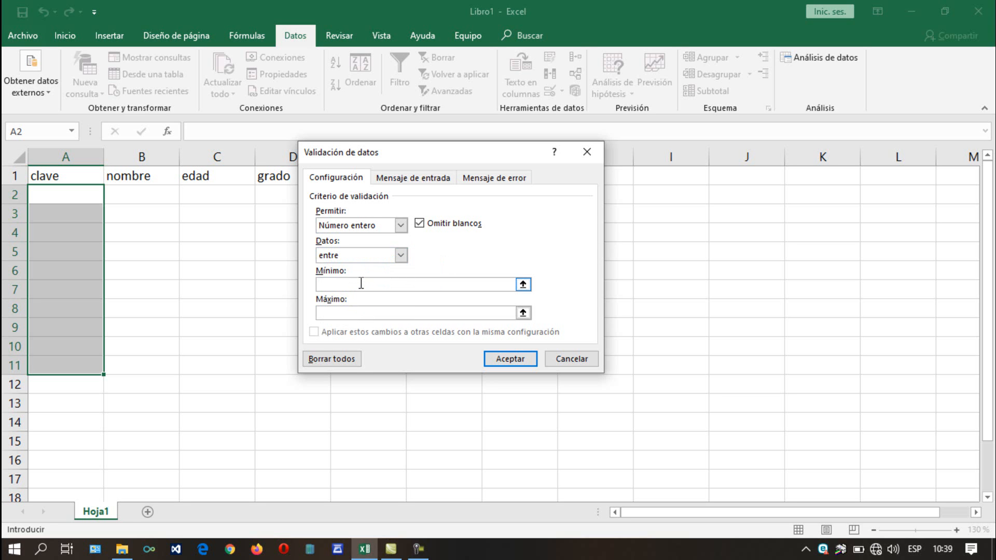
type("0")
left_click(347, 314)
type("100")
- Define the input message with the title Cuidado and the text "Solo se permite valores enteros entre 0 y 100"
left_click(407, 181)
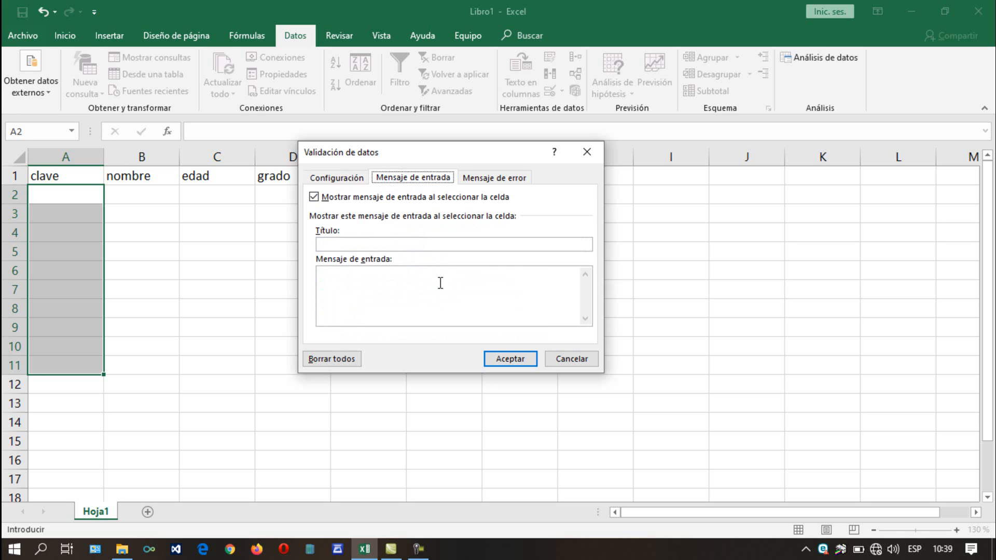
left_click(385, 245)
type("cuidado")
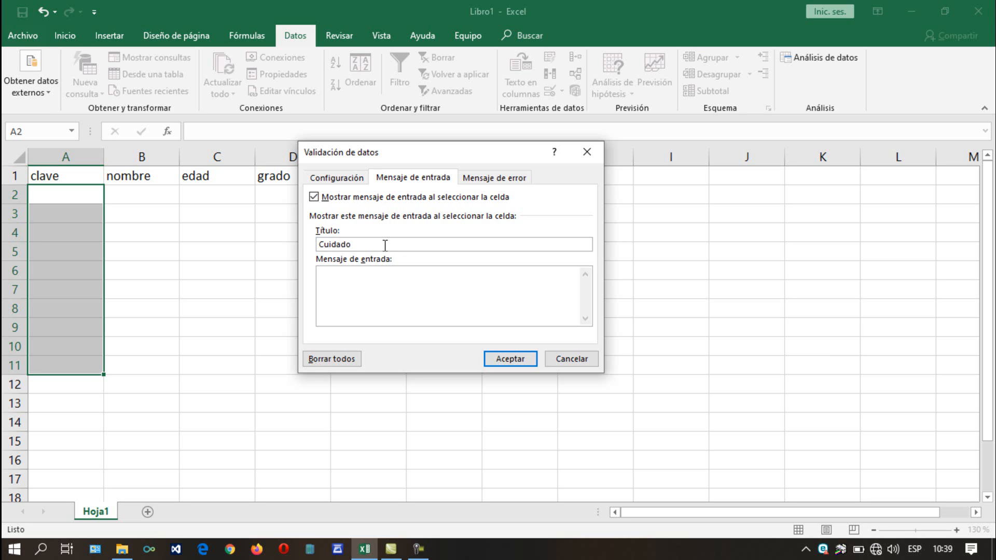
left_click(374, 290)
type("Solo se permite valores enteros")
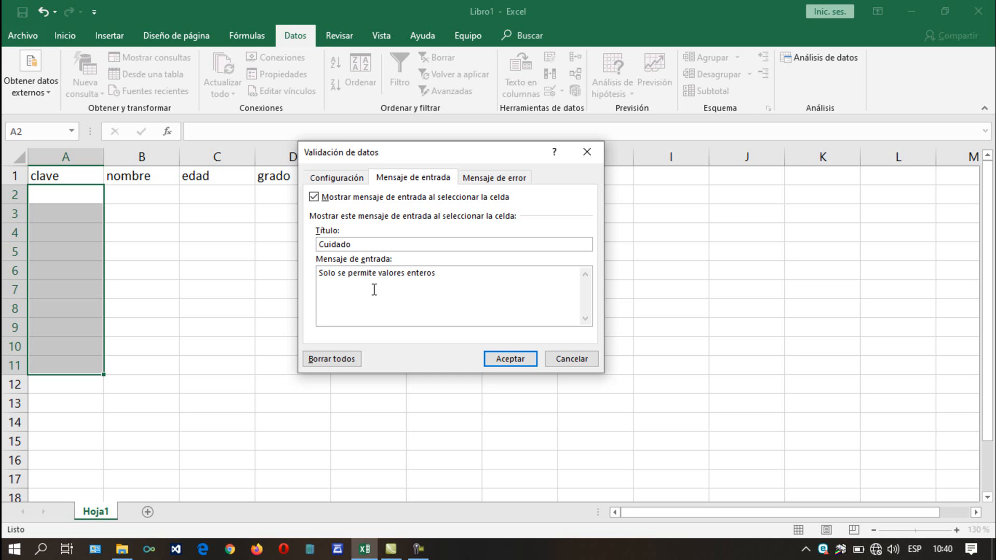
type(" entre 0 y 100")
- Compare the Advertencia and Información styles for the error alert and settle on Alto
left_click(506, 178)
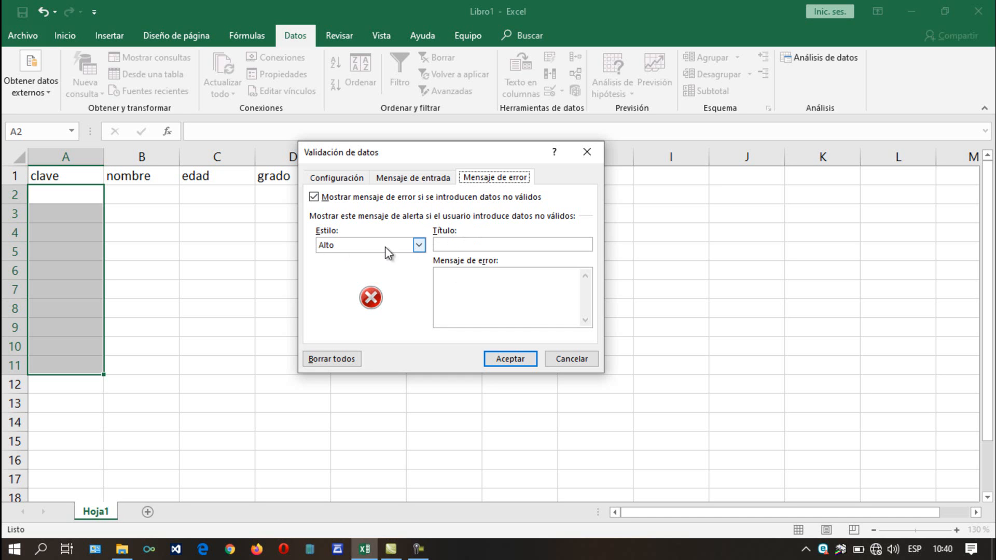
left_click(421, 247)
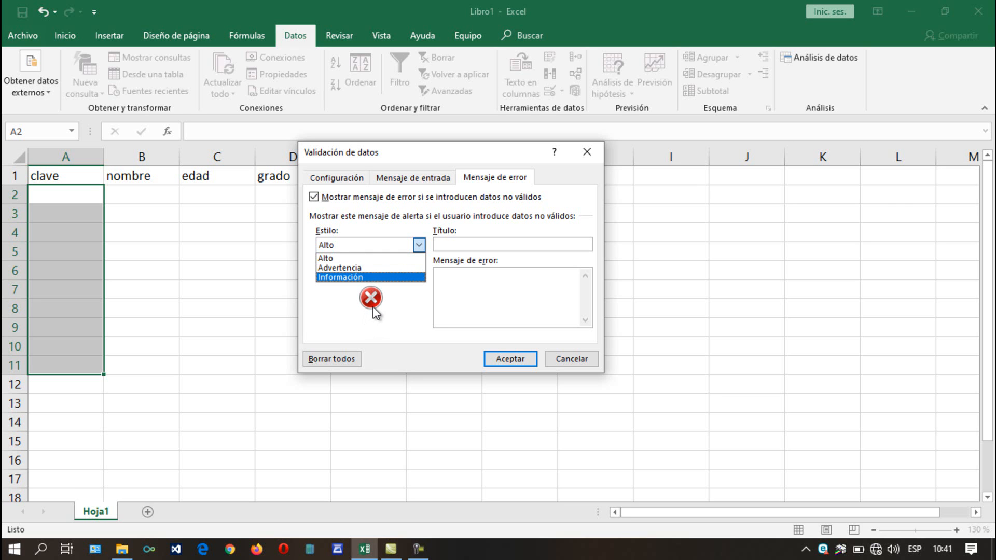
left_click(401, 267)
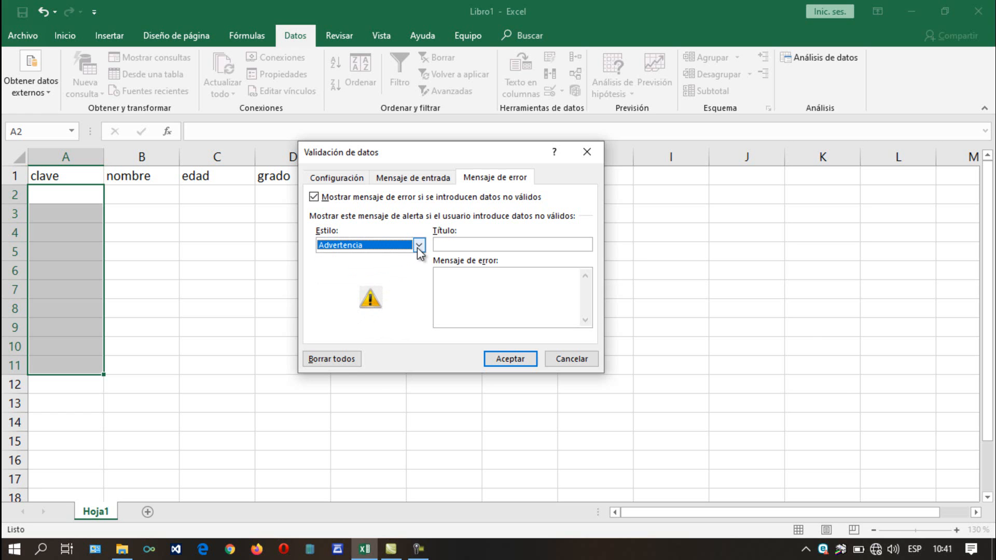
left_click(419, 245)
left_click(390, 278)
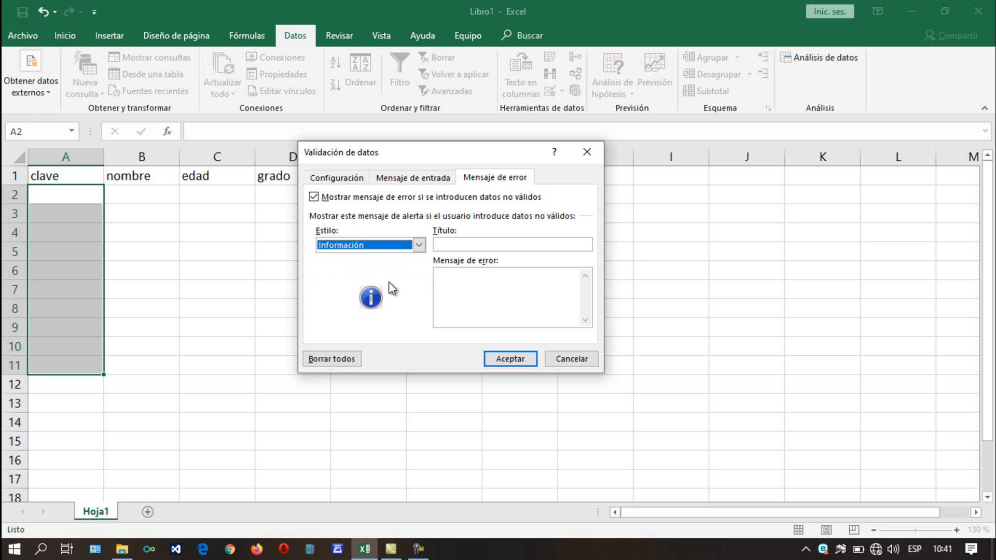
left_click(419, 245)
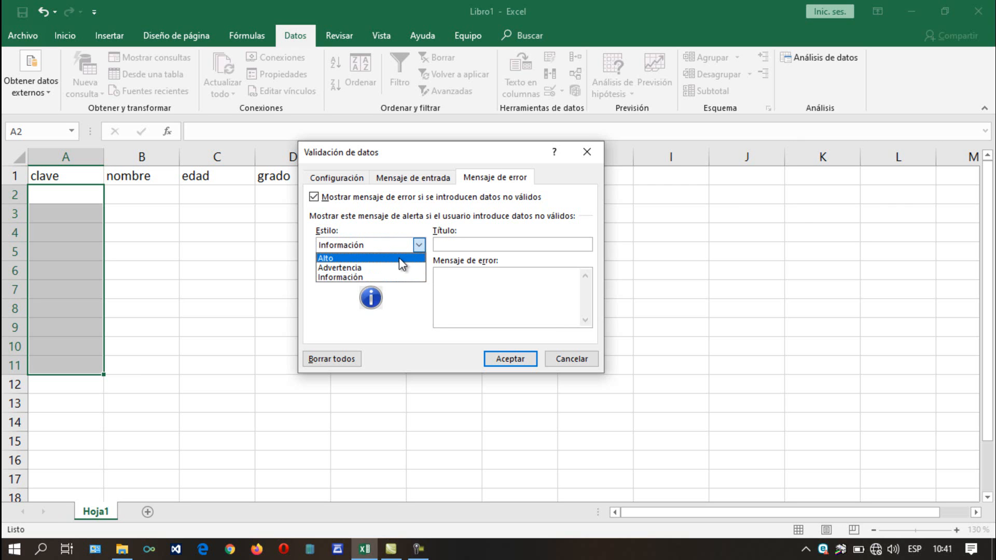
left_click(400, 258)
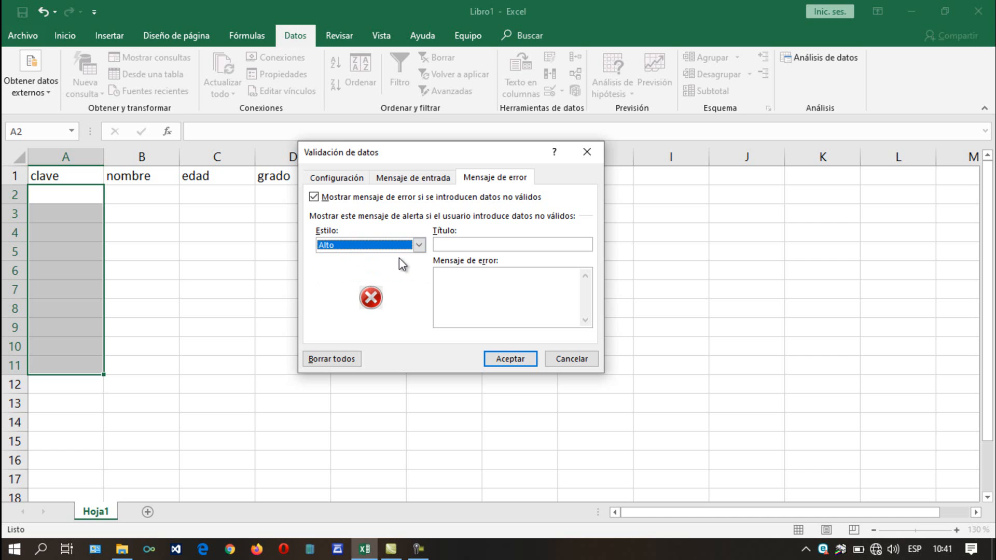
- Define the error message with the title Error and the text "El valor ingresado no es correcto." and apply the validation
left_click(470, 244)
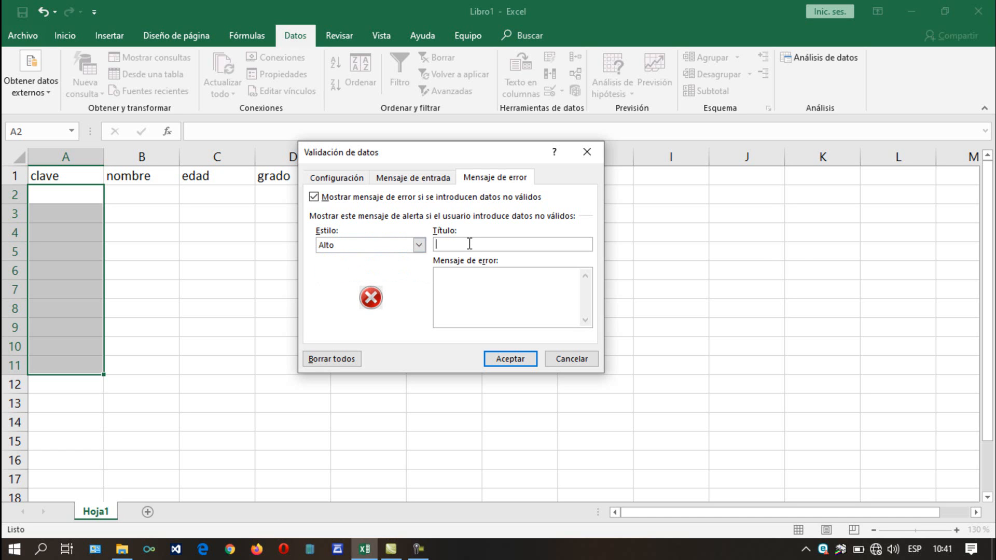
type("Error")
left_click(468, 289)
type("El valor ingresado no es correcto")
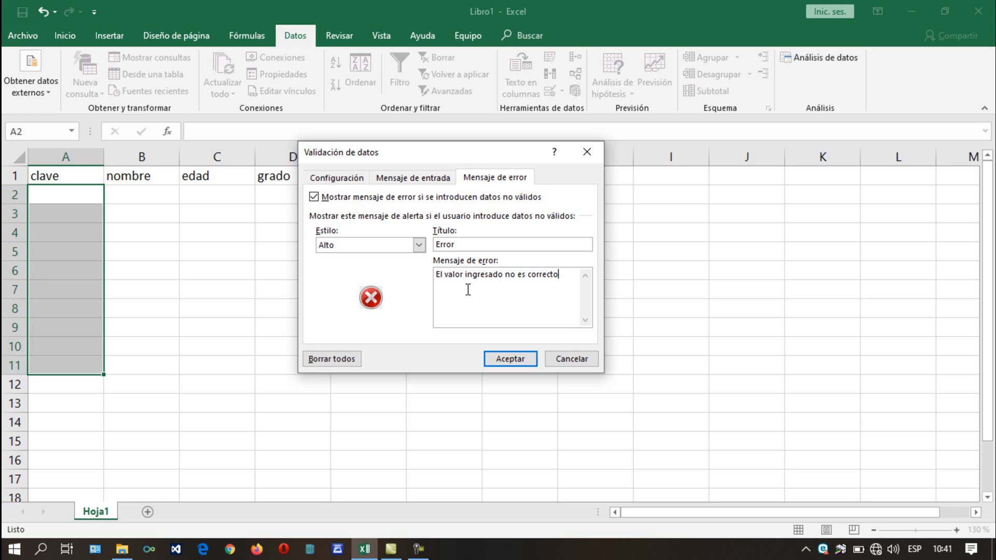
type(".")
left_click(503, 363)
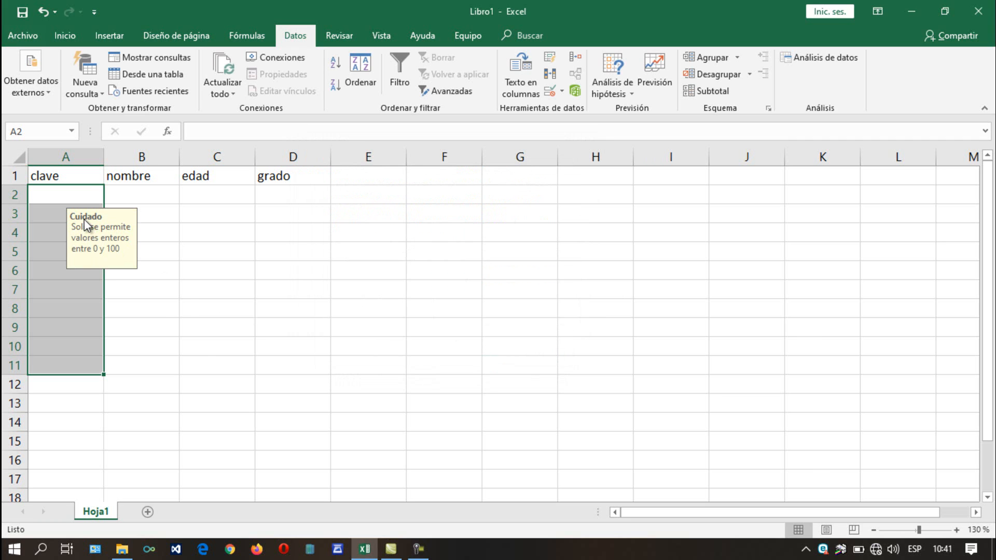
- Go through the clave column's cells from A2 to A12 and back to check where the input message applies
left_click(204, 346)
left_click(74, 197)
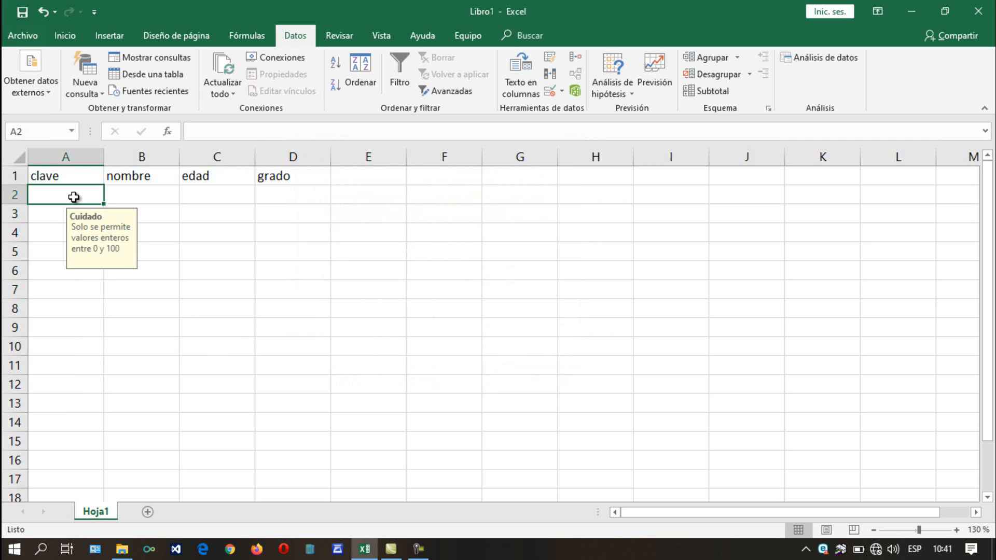
key("Down")
key("Down")
key("Down")
key("Down")
key("Down")
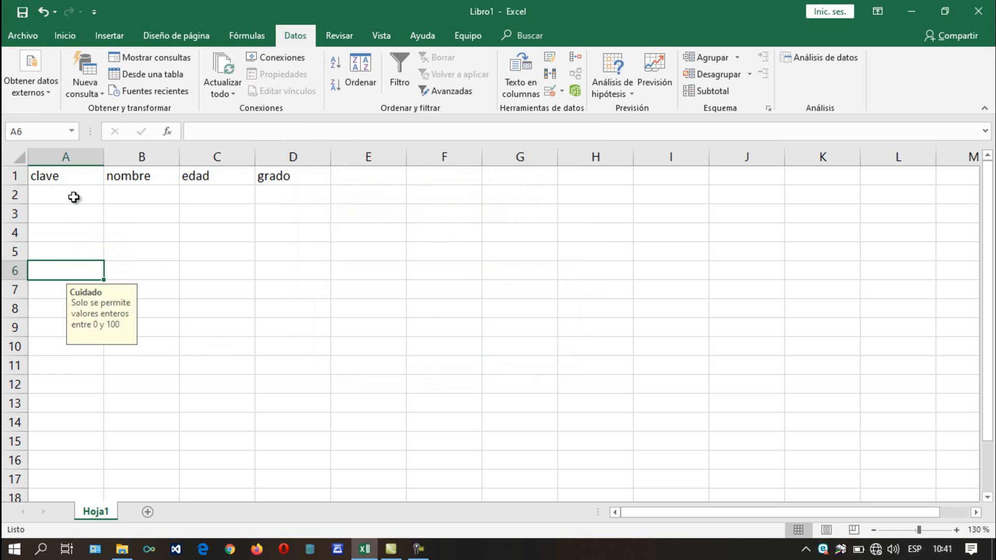
key("Down")
key("Down")
key("Down")
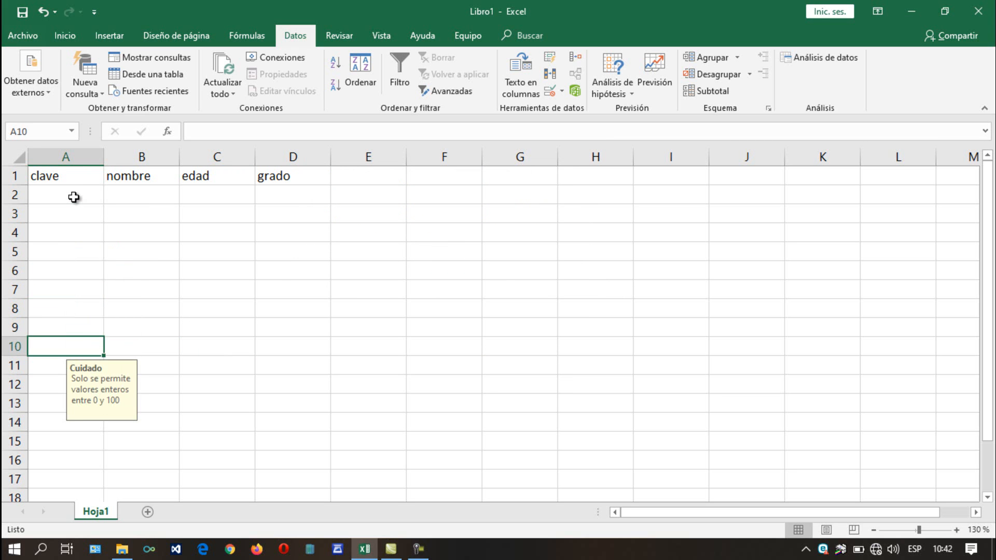
key("Down")
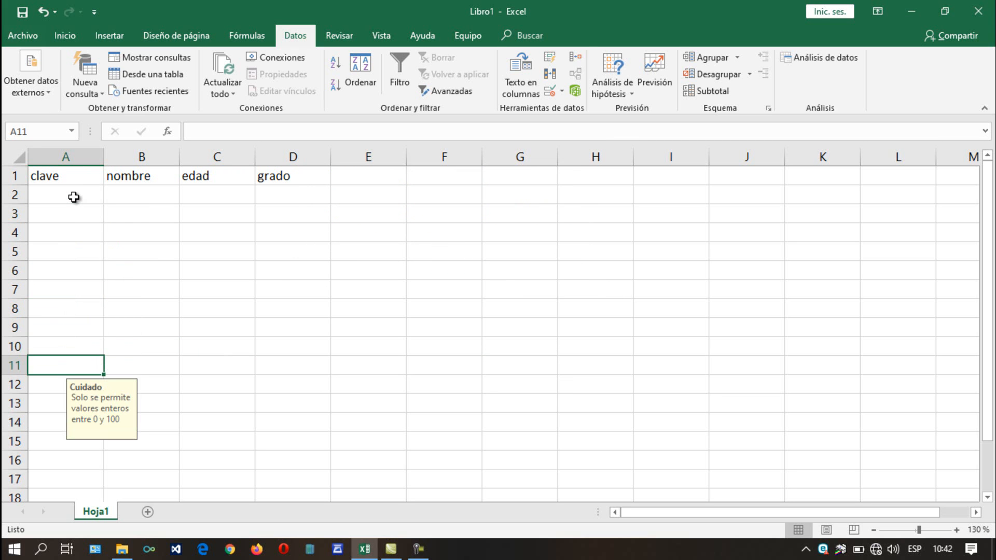
key("Down")
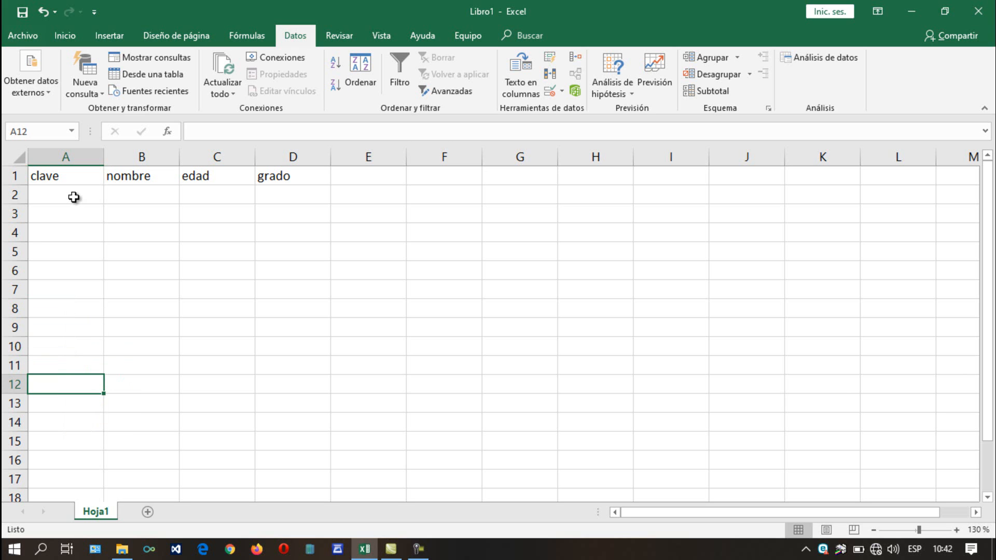
key("Up")
key("Up")
key("Up")
key("Up")
key("Up")
key("Up")
key("Up")
key("Up")
key("Up")
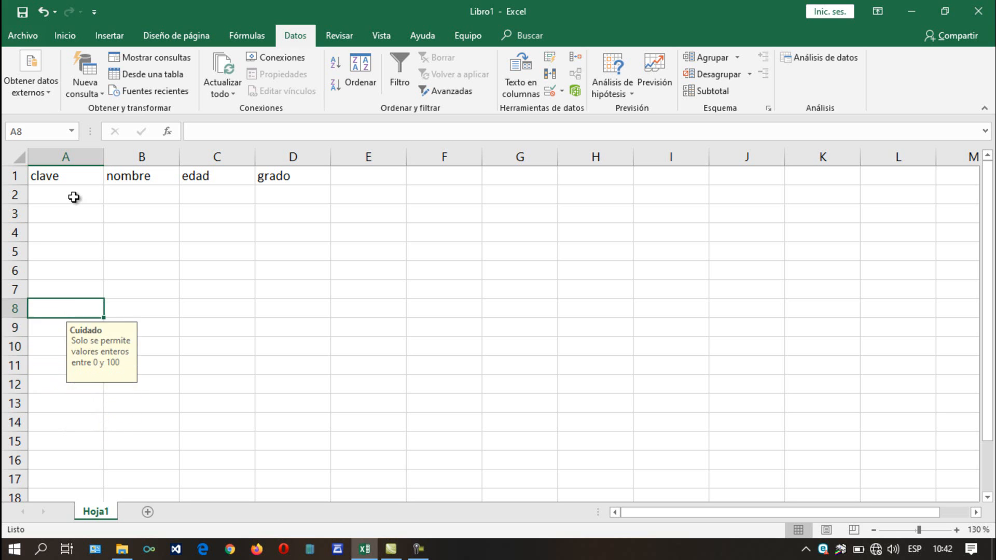
key("Up")
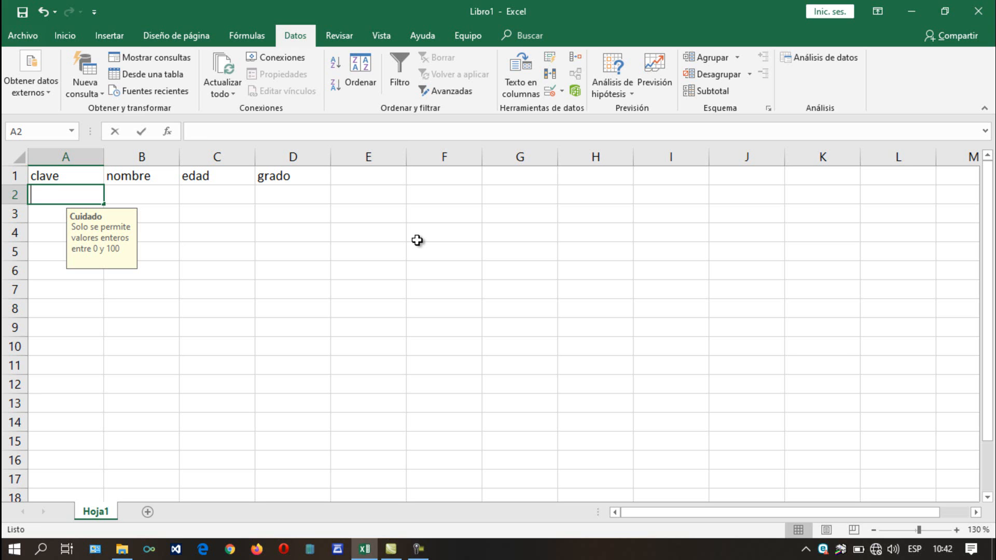
- Test the validation by trying to enter the text kj in cell A2, and choose to retry
type("kj")
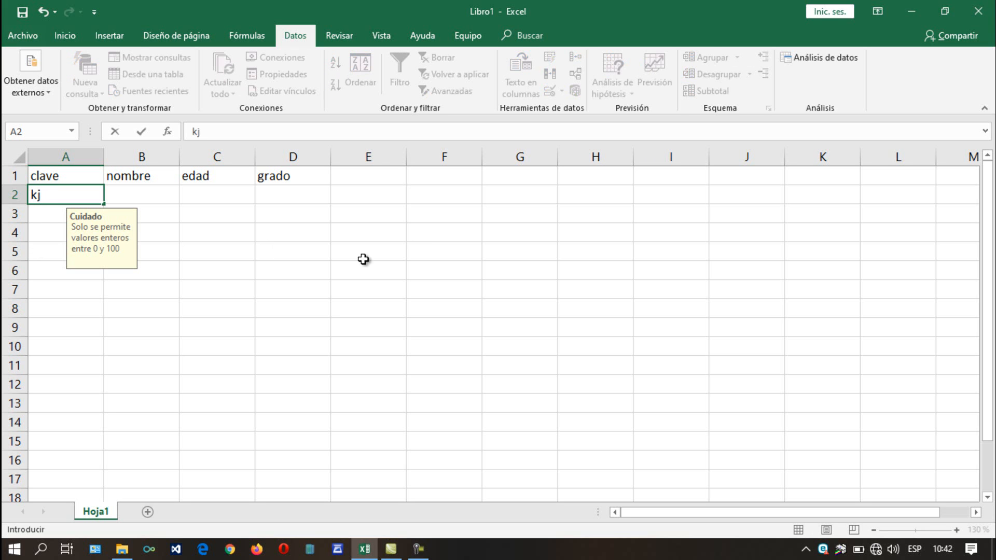
key("Return")
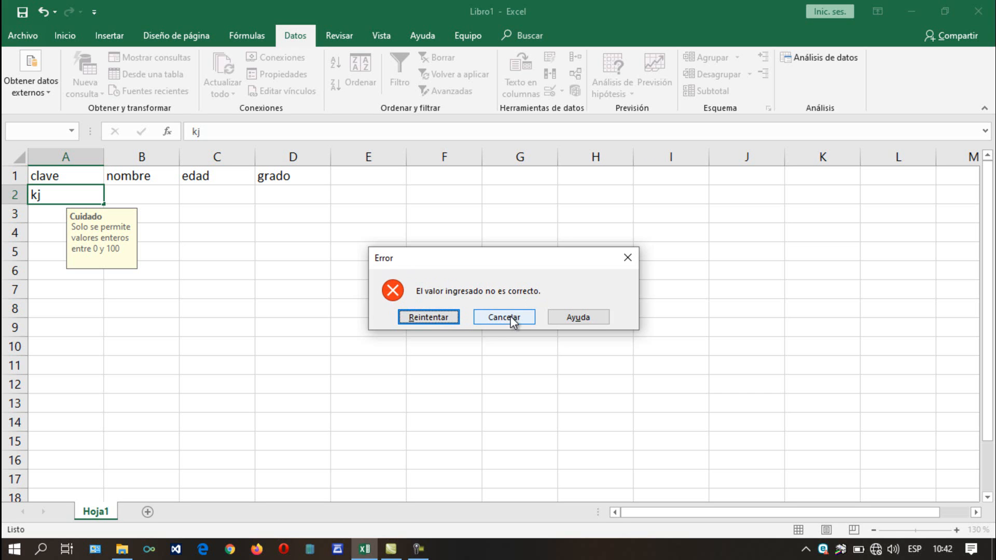
left_click(427, 316)
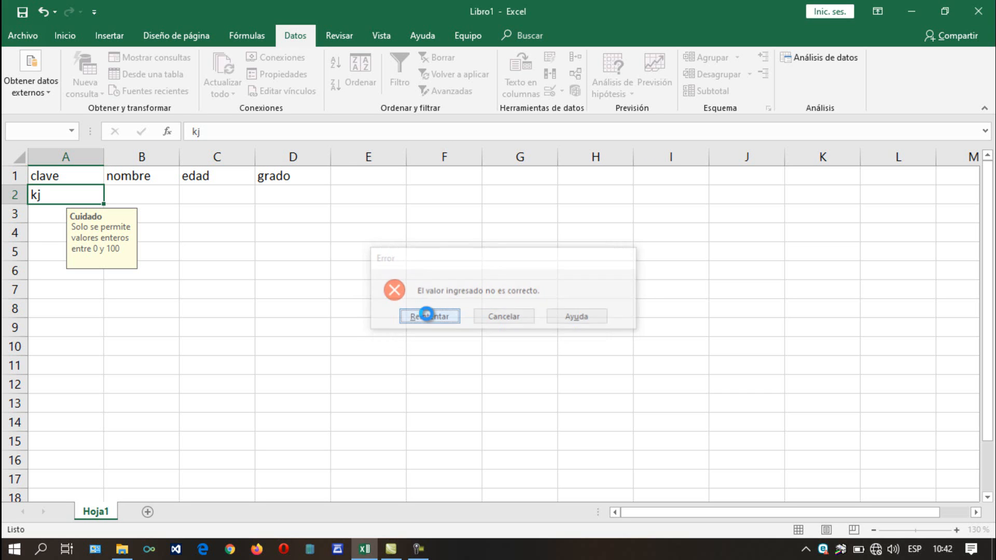
- Replace the rejected text with the negative number -10 in cell A2 as a test, and choose to retry
key("BackSpace")
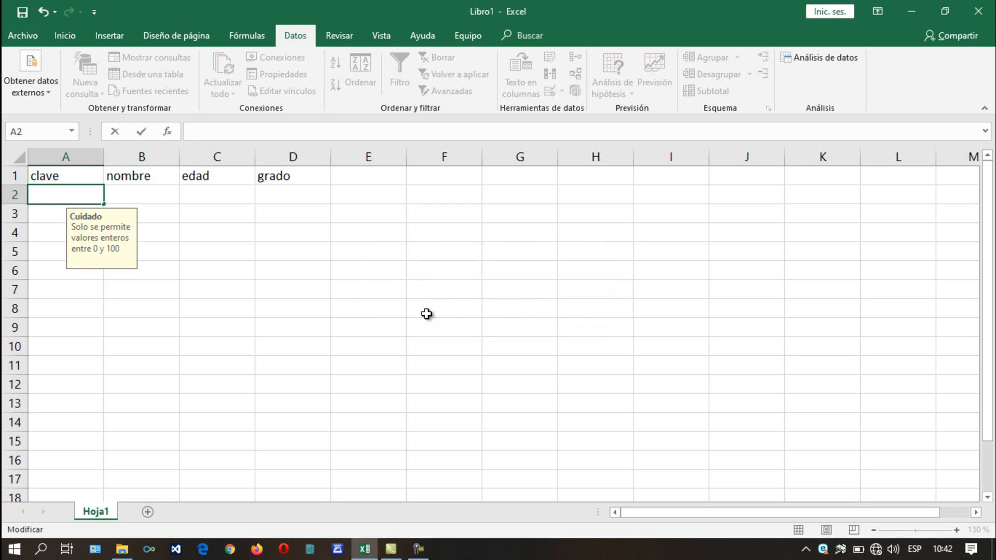
type("-10")
key("Return")
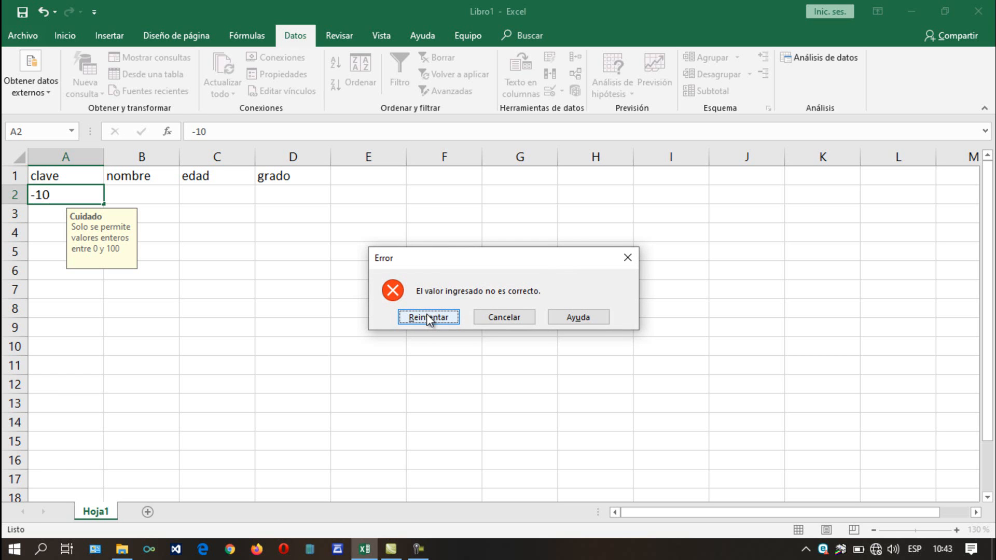
left_click(426, 317)
- Test the decimal value 0.5 in cell A2 against the validation rule, and choose to retry
key("BackSpace")
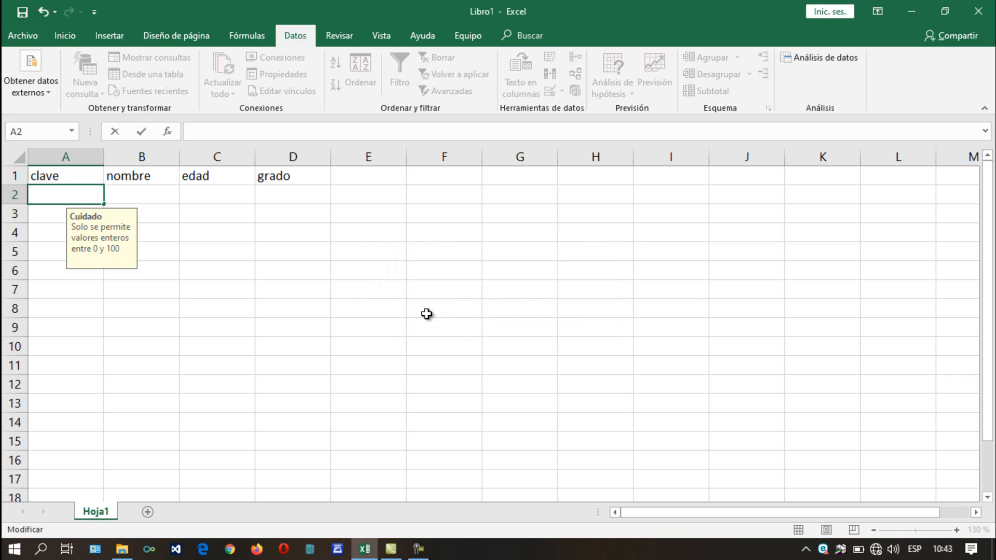
type("0.5")
key("Return")
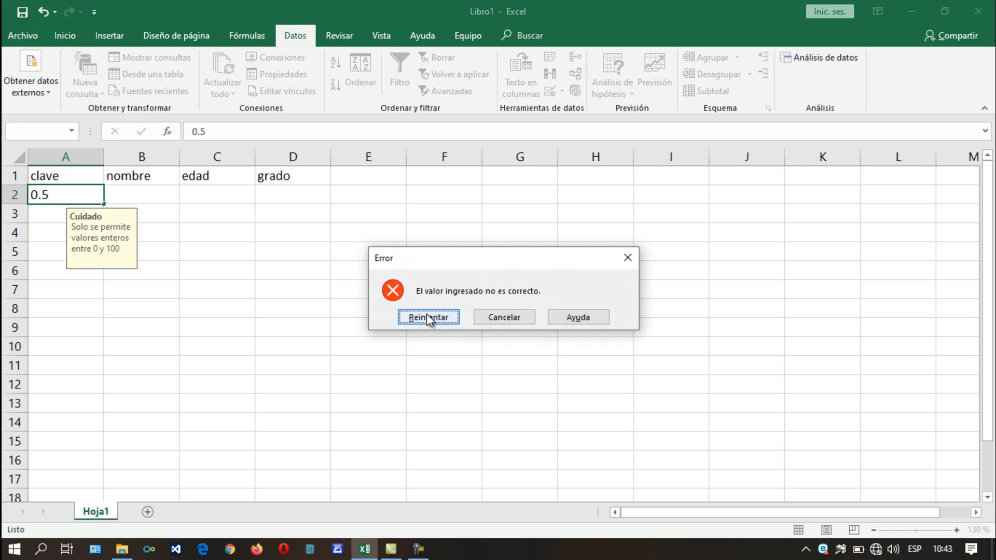
left_click(427, 317)
- Enter the valid whole number 10 in cell A2
key("BackSpace")
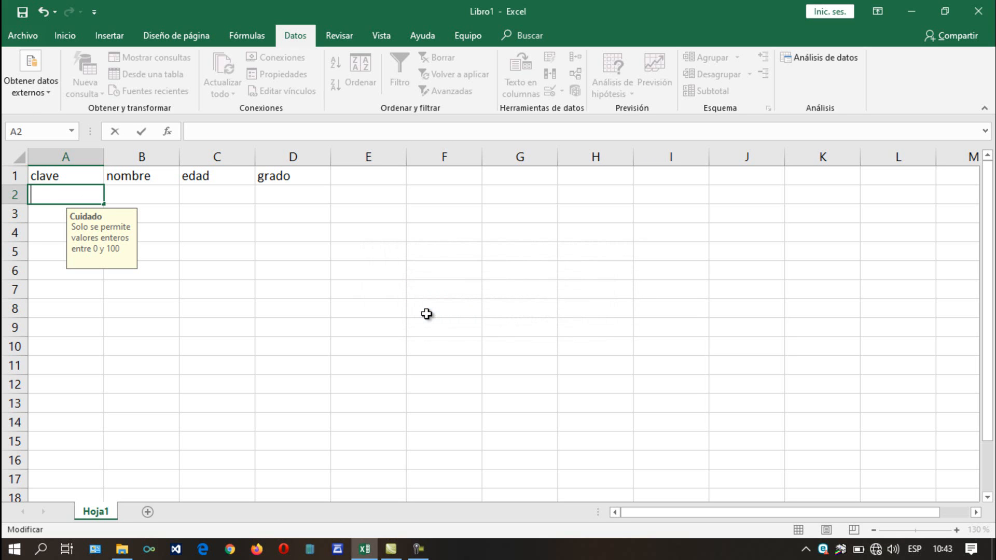
type("10")
key("Return")
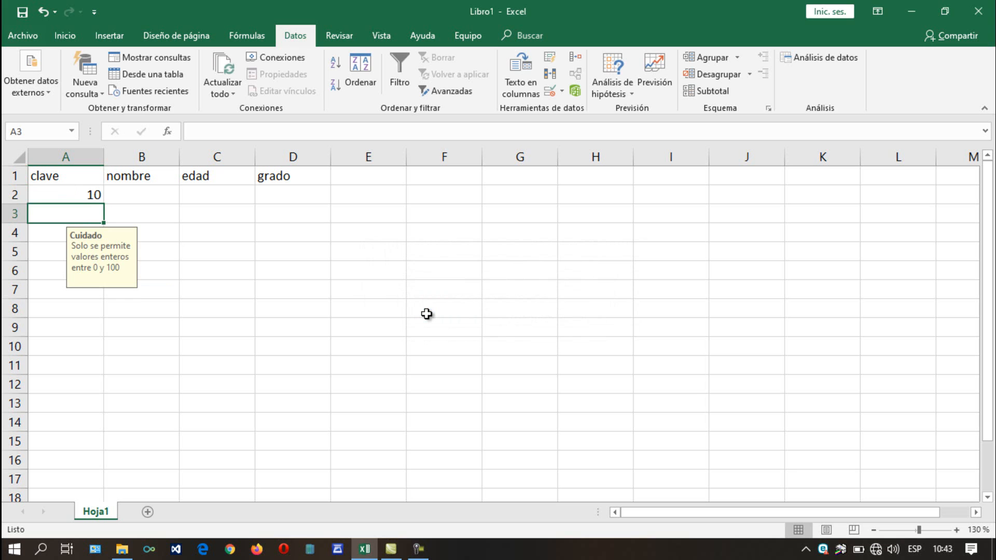
- Change the validation's error alert style to Advertencia for cells A2:A11 and apply it
key("Down")
key("Down")
key("Down")
key("Down")
key("Down")
key("Down")
key("Down")
key("Down")
key("Down")
key("Down")
key("Up")
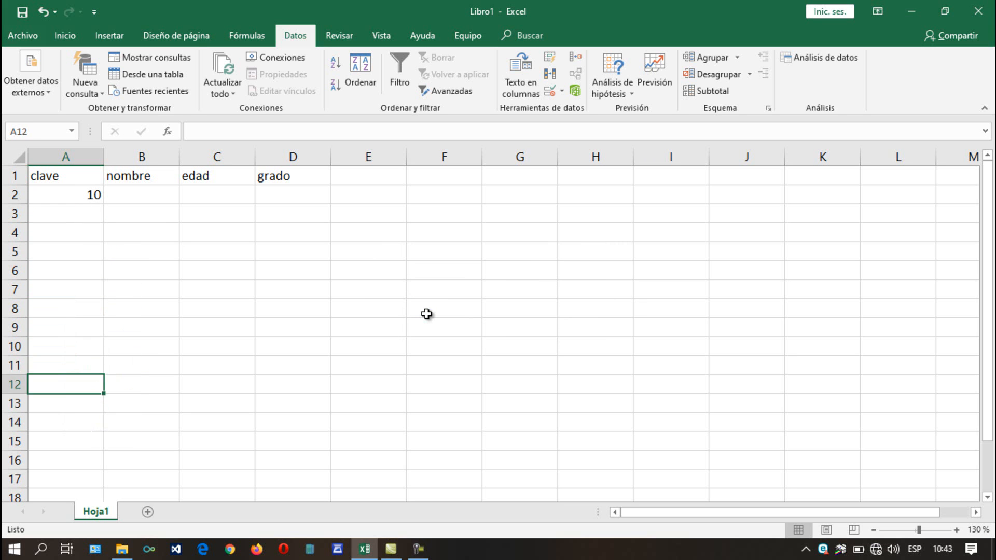
key("Up")
key("Up")
key("Down")
key("shift+Up")
key("shift+Up")
key("shift+Up")
key("shift+Up")
key("shift+Up")
key("shift+Up")
key("shift+Up")
key("shift+Up")
key("shift+Up")
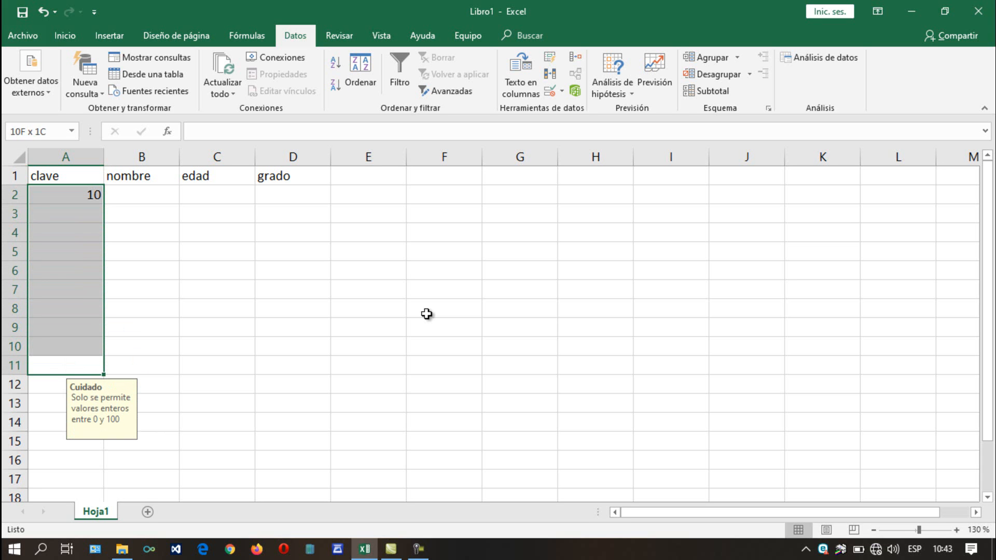
left_click(548, 97)
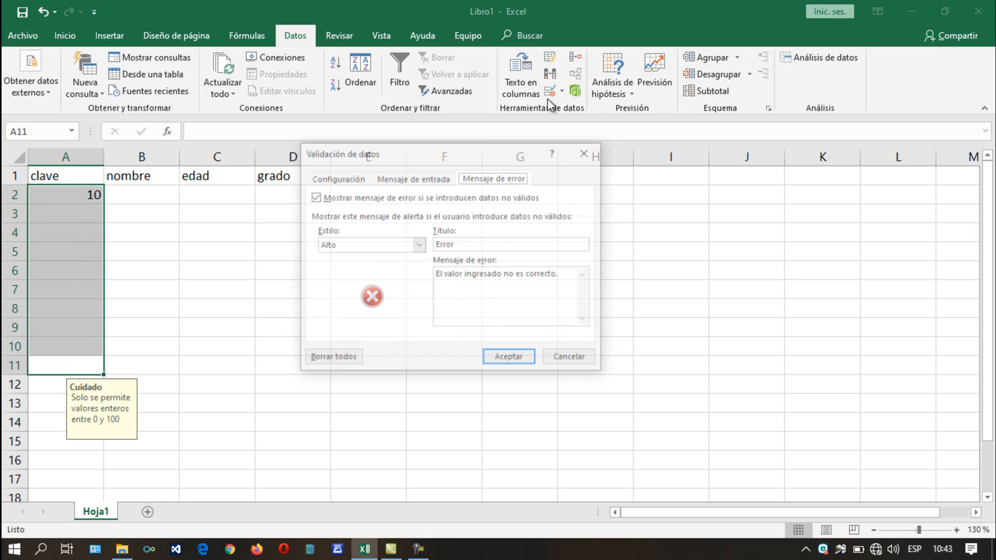
left_click(416, 248)
left_click(379, 267)
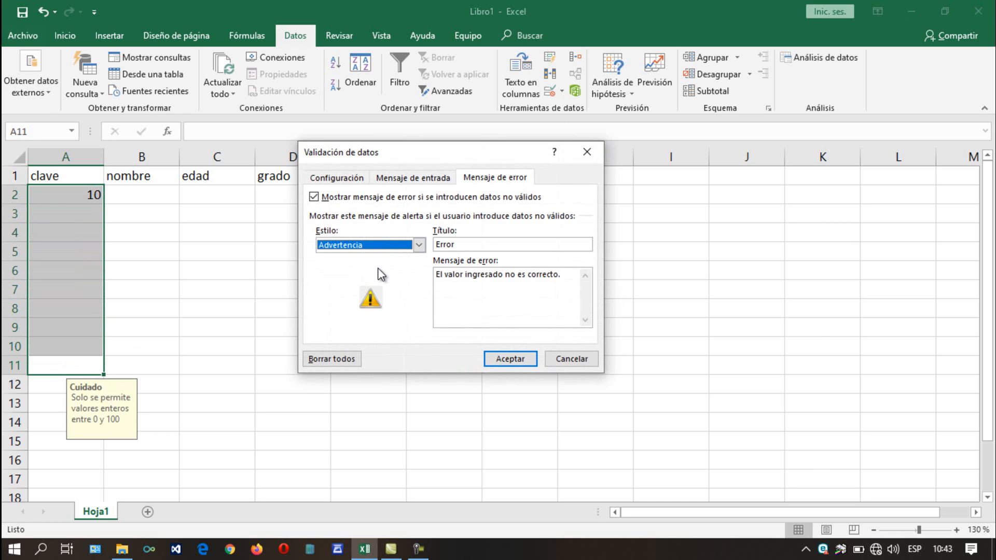
left_click(510, 359)
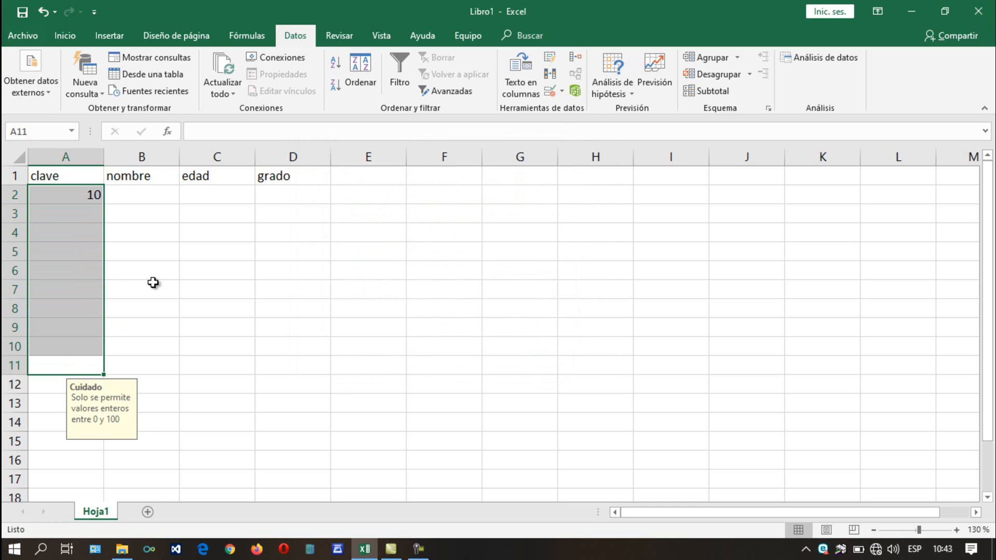
- Enter the out-of-range value 900 in cell A2 and choose to continue despite the warning
left_click(85, 228)
key("Up")
key("Up")
type("900")
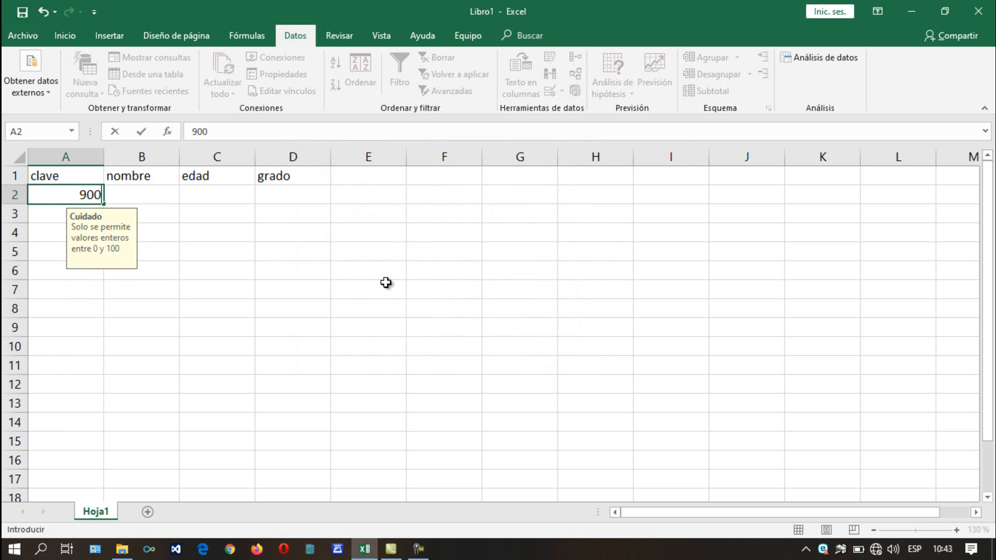
key("Return")
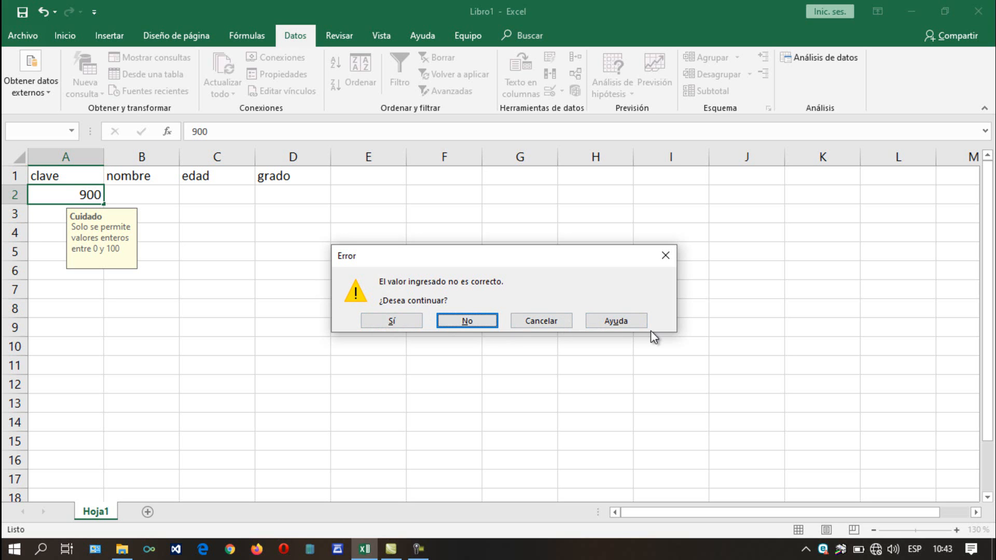
left_click(389, 323)
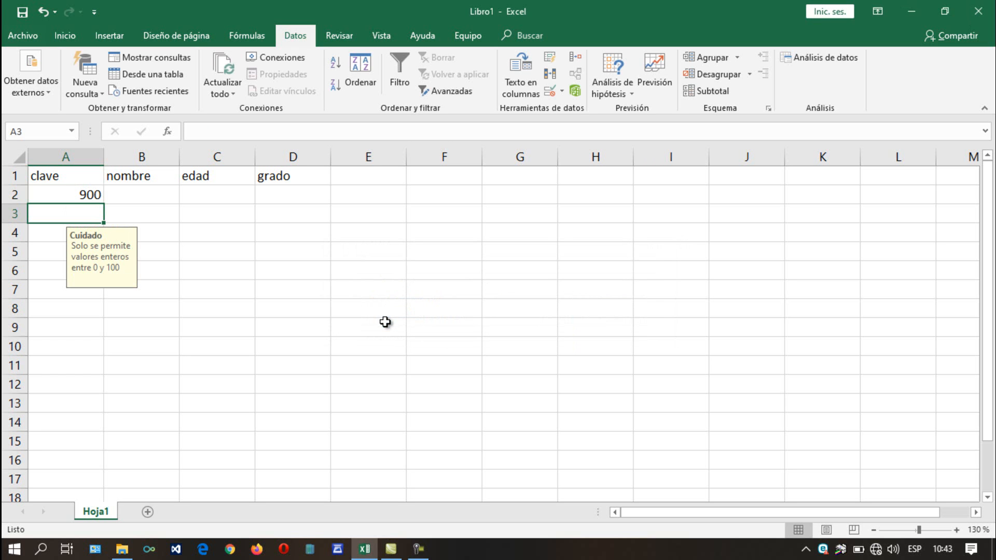
- Change the validation's error alert style to Información for cells A2:A11 and apply it
key("Up")
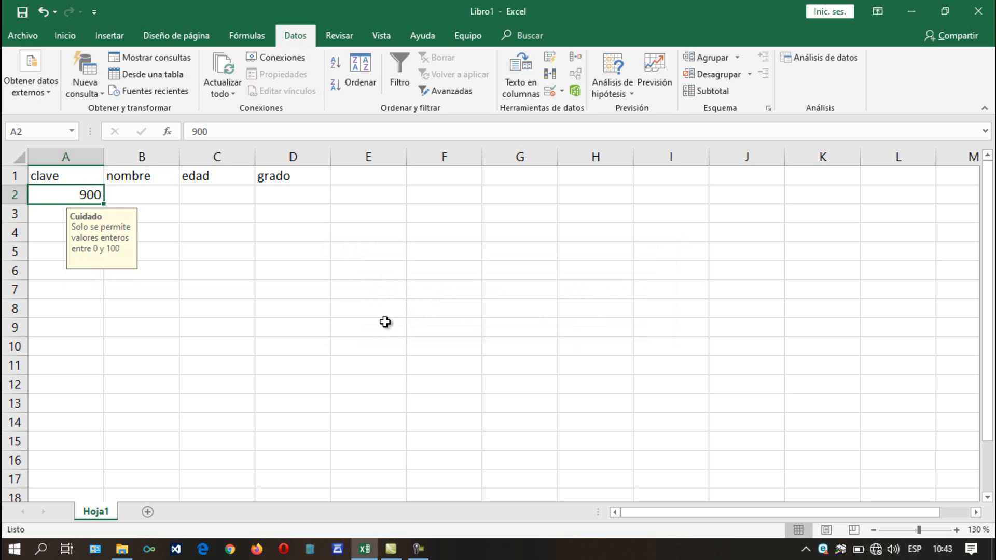
key("shift+Down")
key("shift+Down")
key("shift+Down")
key("shift+Down")
key("shift+Down")
key("shift+Down")
key("shift+Down")
key("shift+Down")
key("shift+Down")
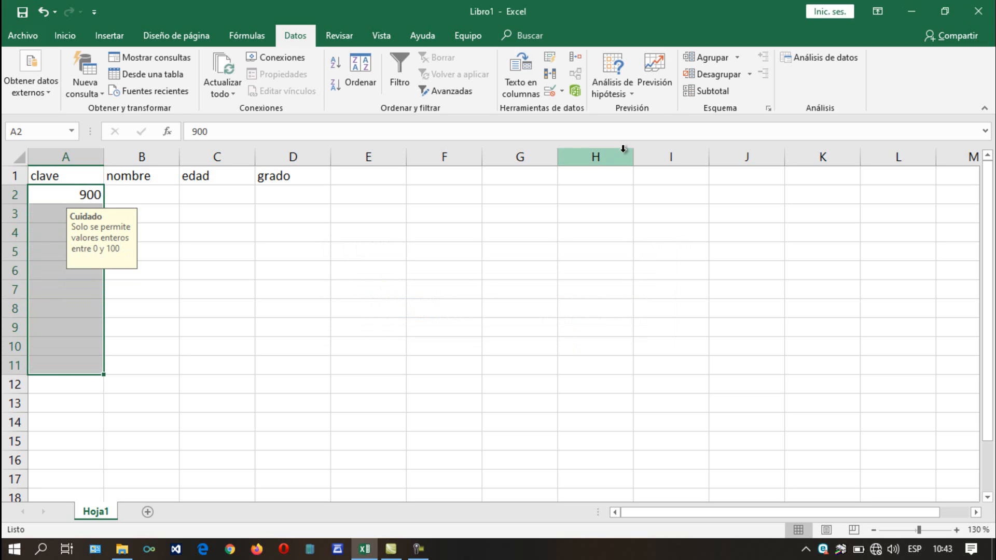
left_click(550, 93)
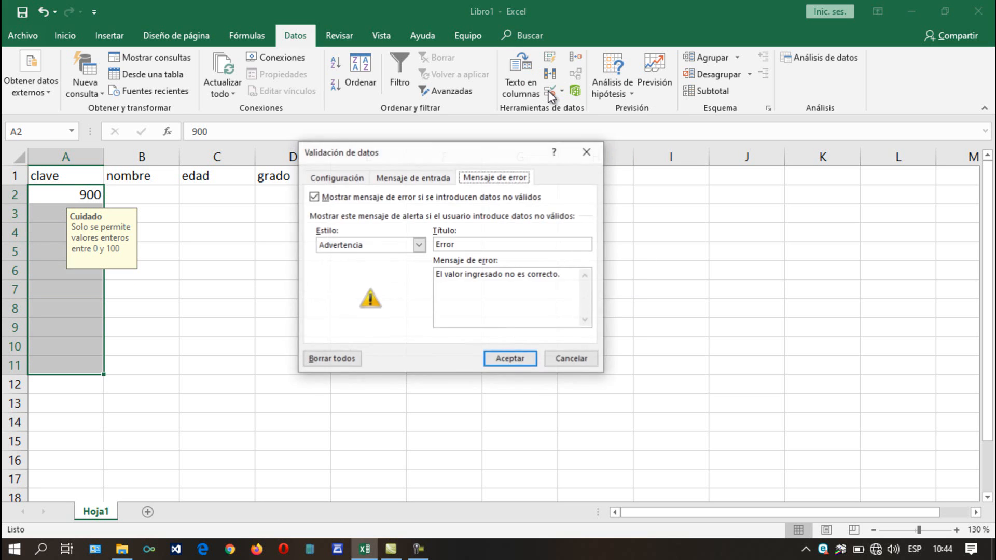
left_click(419, 245)
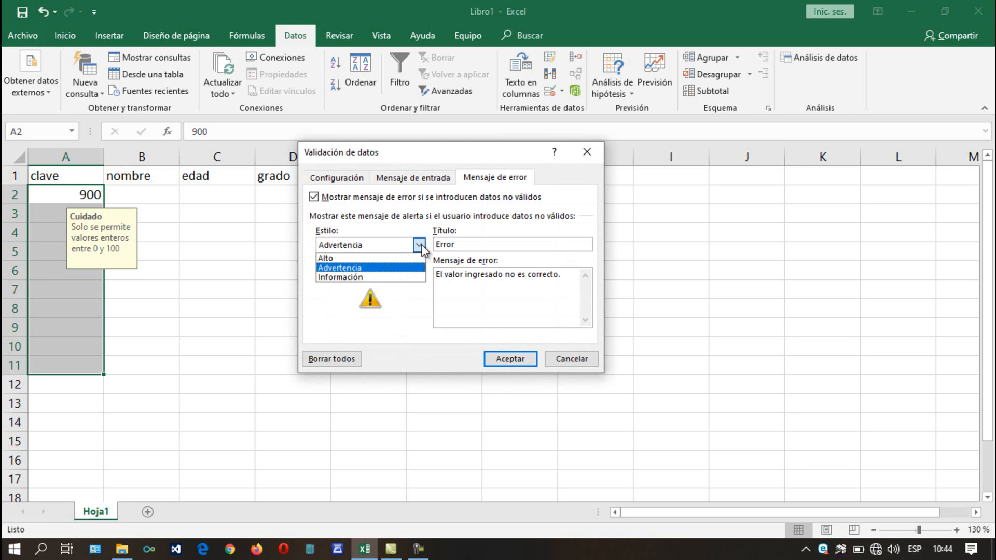
left_click(385, 278)
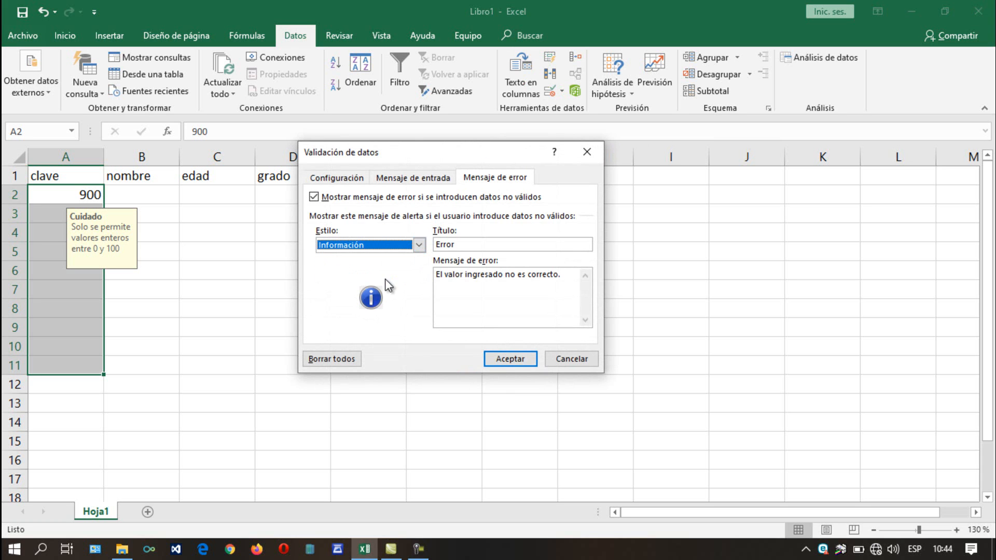
left_click(511, 359)
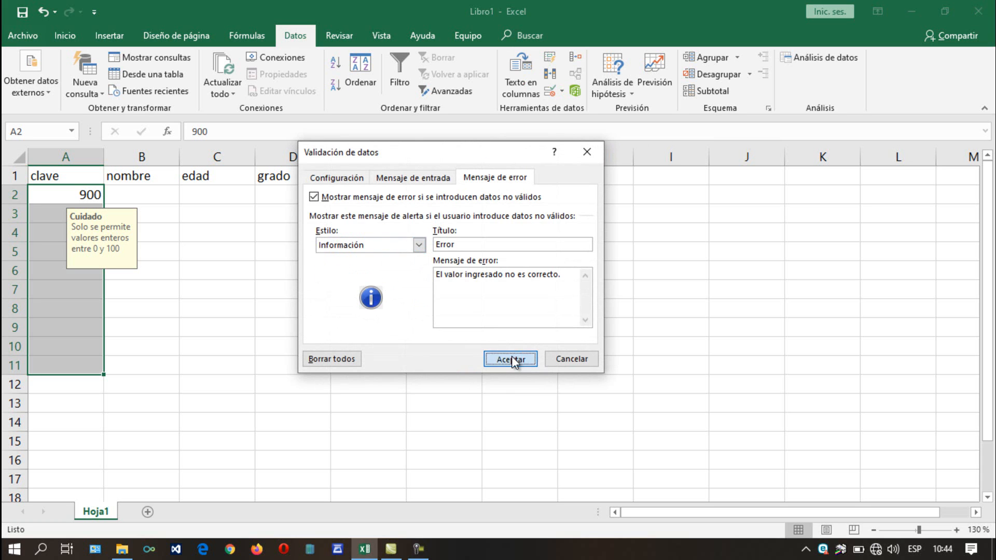
- Enter the out-of-range value 800 in cell A2 and accept the information alert
left_click(86, 194)
key("BackSpace")
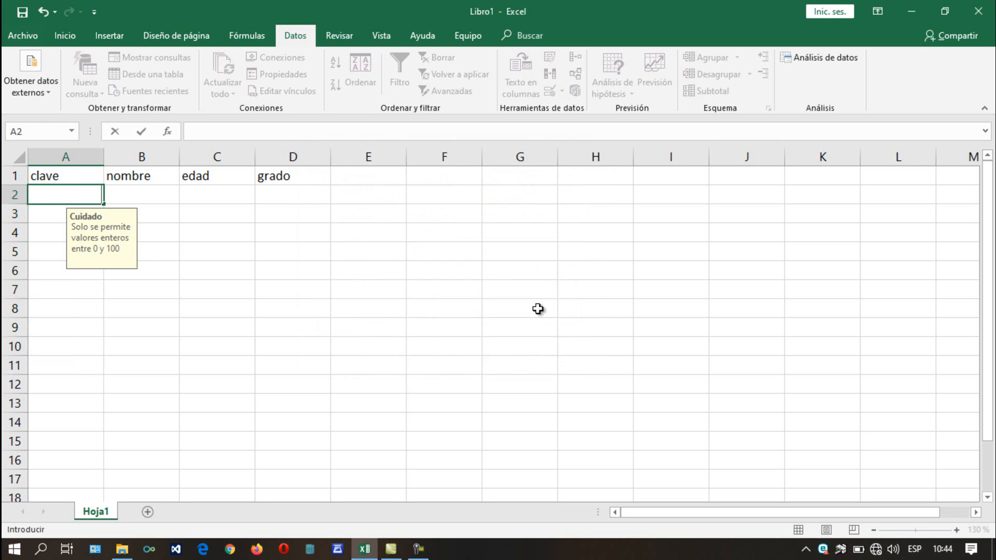
type("800")
key("Return")
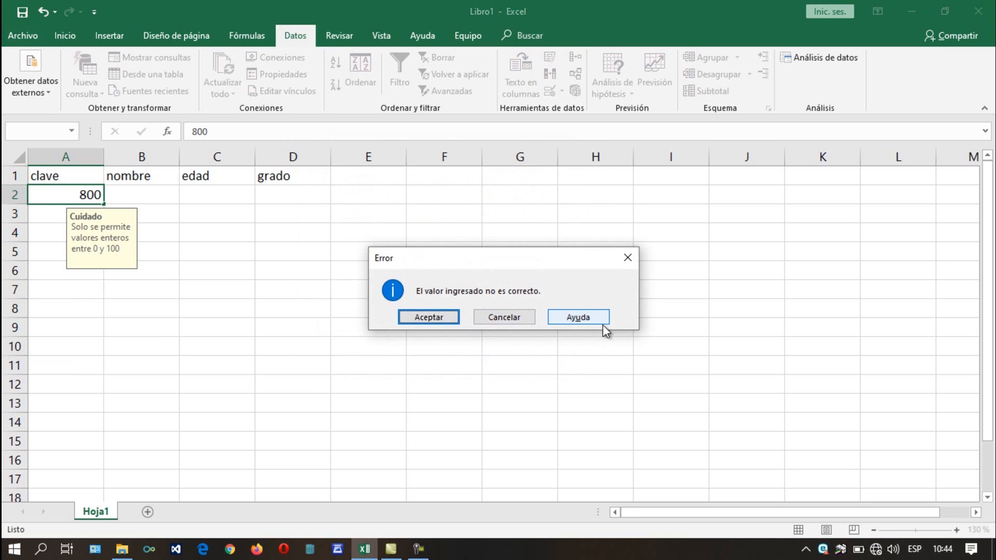
left_click(419, 550)
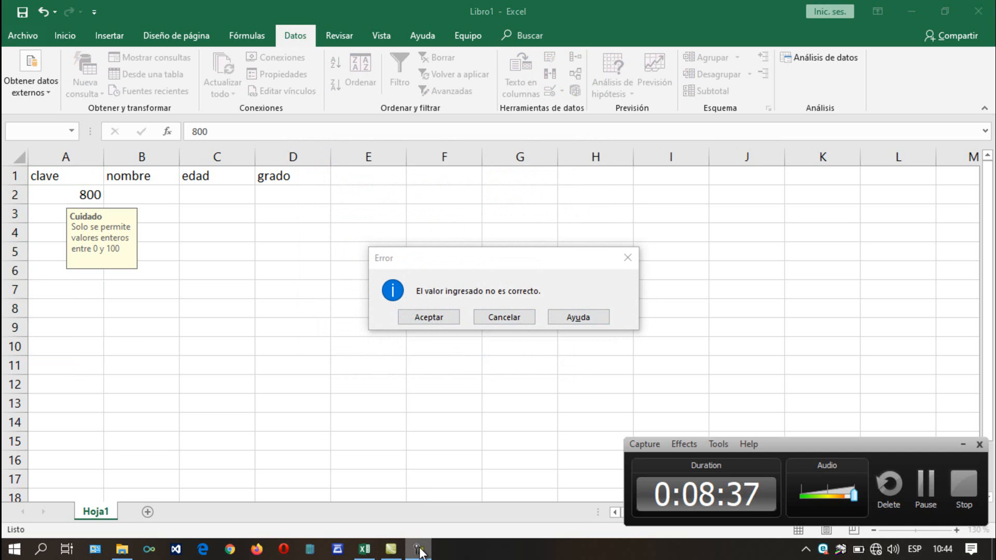
left_click(419, 550)
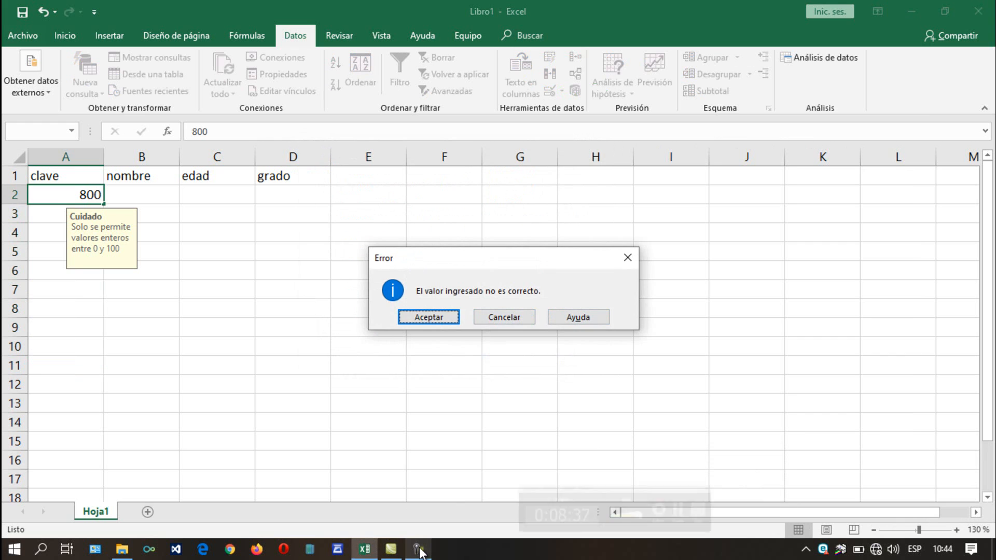
left_click(432, 316)
- Clear the value in cell A2 and select cells A2:A11 of the clave column
key("Up")
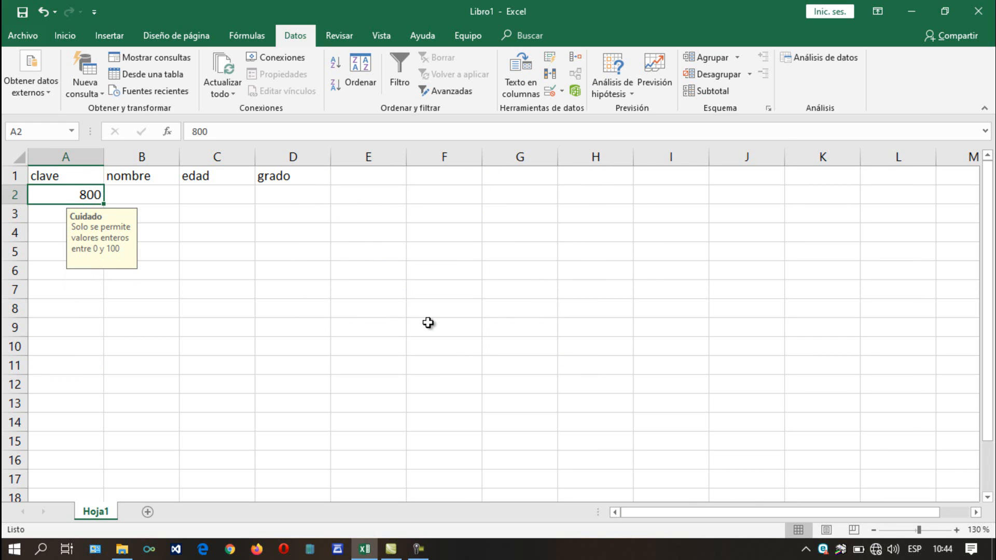
key("Delete")
key("shift+Down")
key("shift+Down")
key("shift+Down")
key("shift+Down")
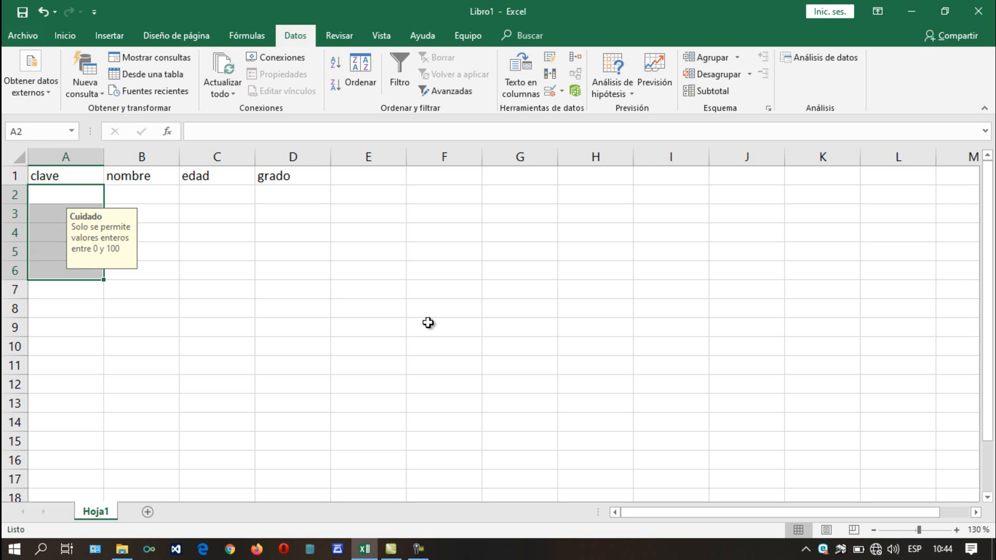
key("shift+Down")
key("shift+Down")
key("shift+Down")
key("shift+Down")
key("shift+Down")
key("shift+Down")
key("shift+Up")
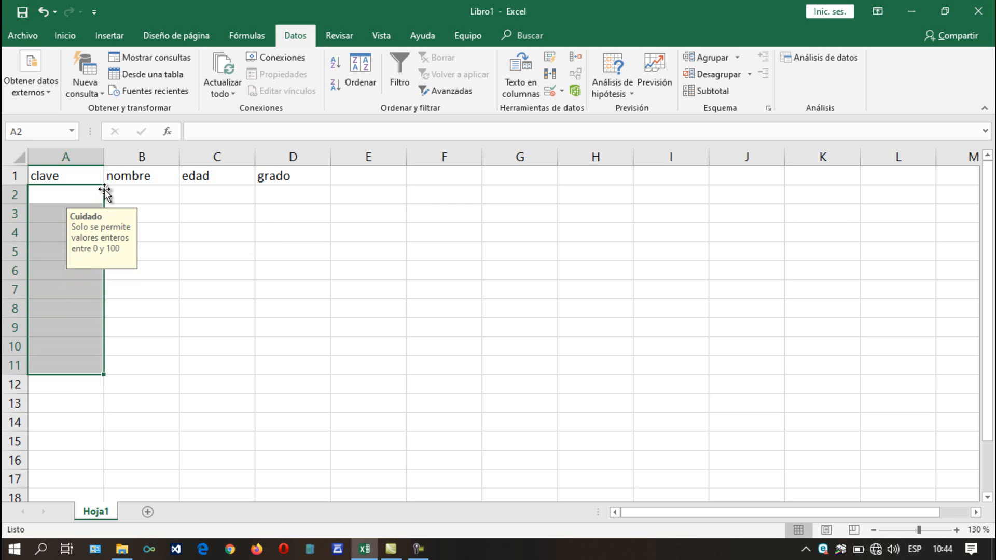
- Extend the data validation to the whole clave column and set its error alert style to Alto
left_click(73, 153)
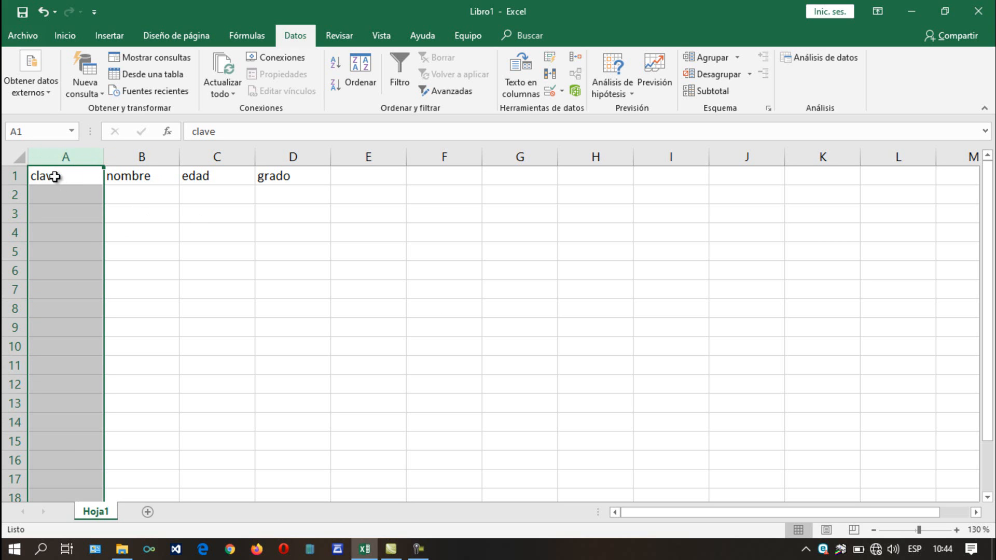
key("Return")
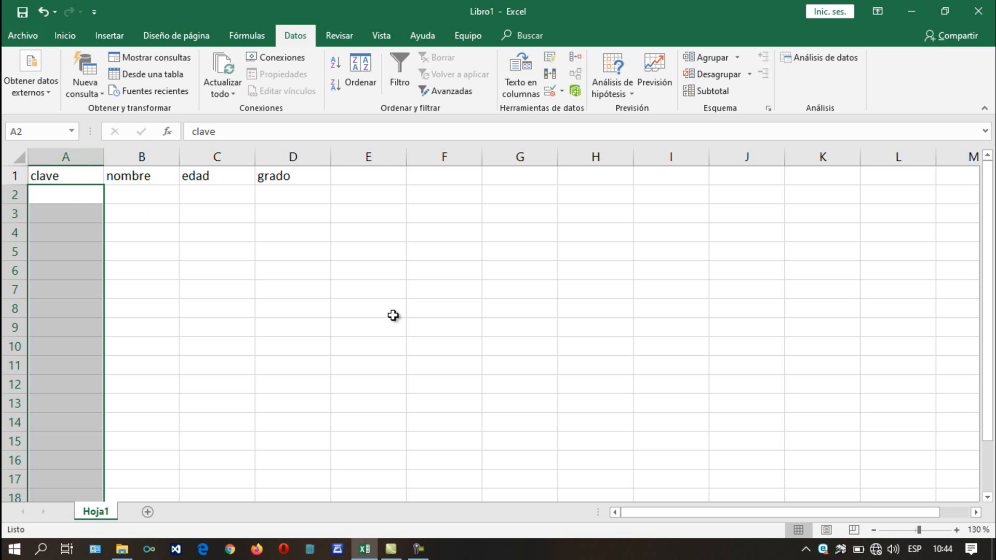
left_click(550, 88)
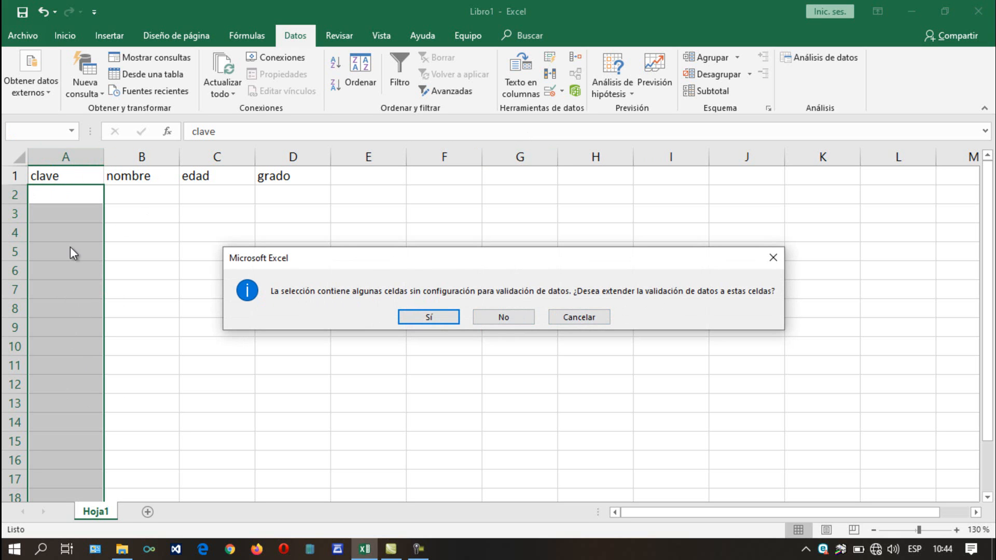
left_click(427, 316)
left_click(419, 245)
left_click(383, 258)
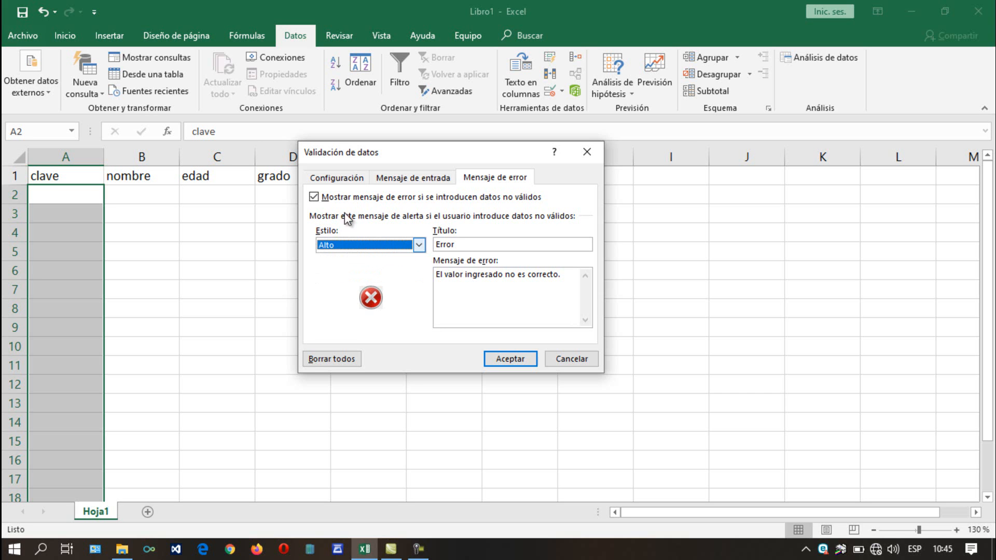
left_click(334, 179)
left_click(406, 177)
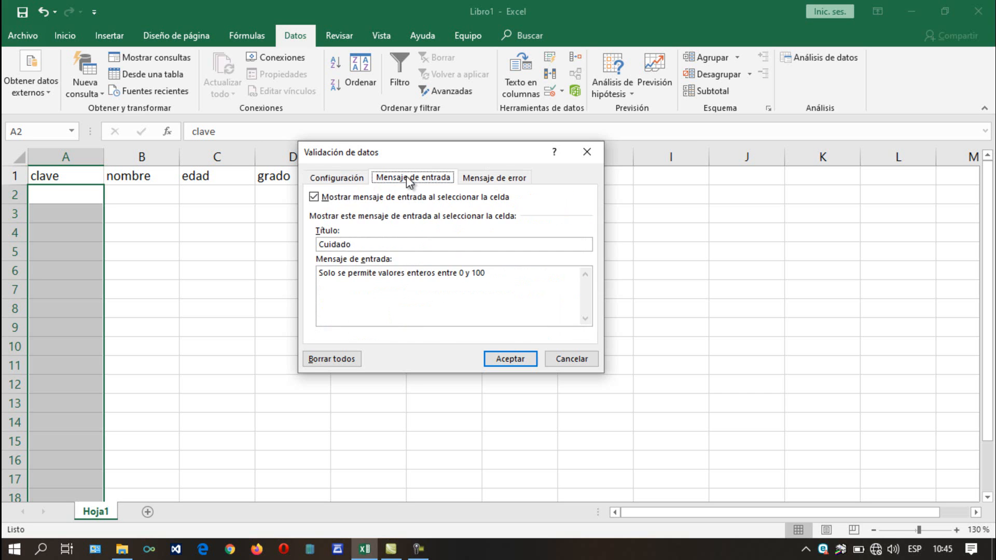
left_click(479, 177)
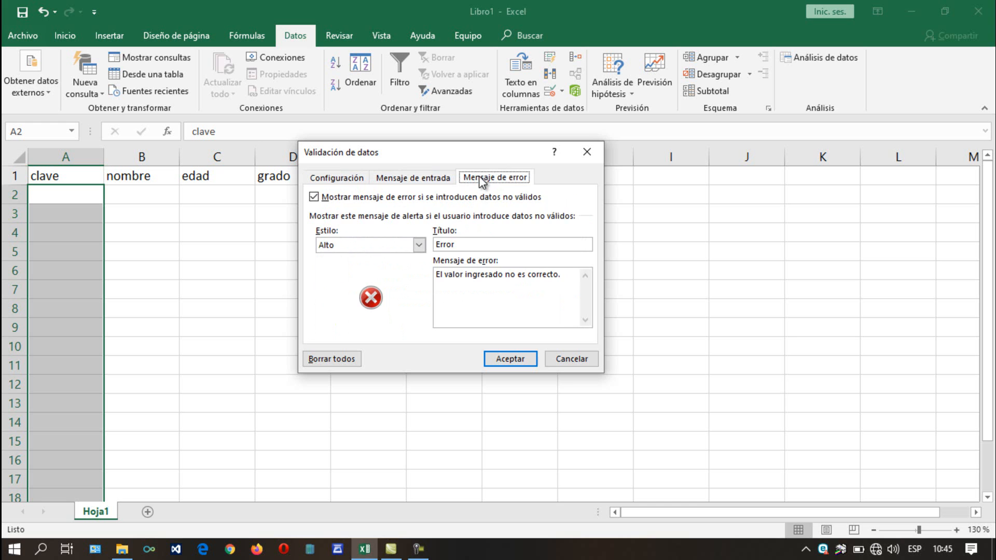
left_click(510, 360)
left_click(258, 278)
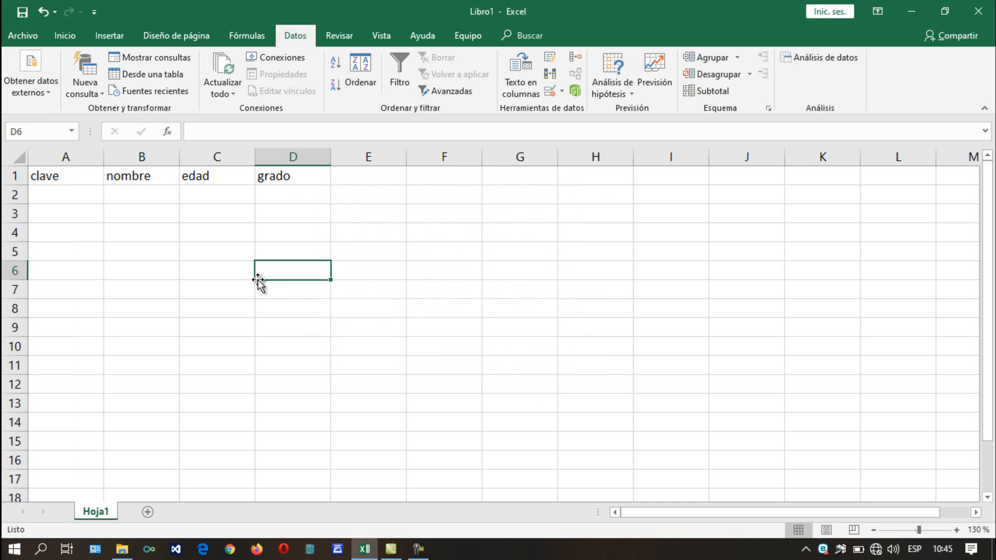
- Select cells B2:B11 of the nombre column
left_click(139, 195)
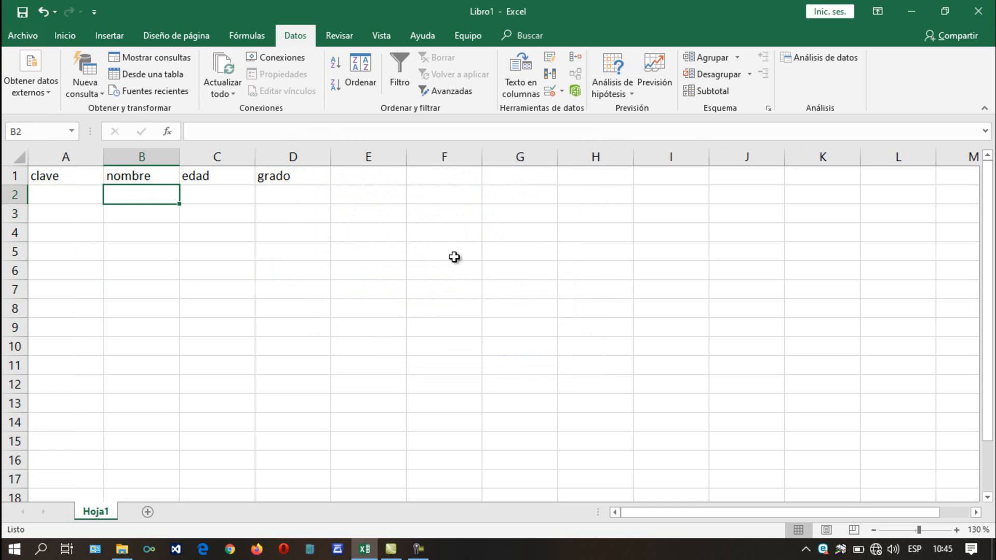
key("shift+Down")
key("shift+Down")
key("shift+Down")
key("shift+Down")
key("shift+Down")
key("shift+Down")
key("shift+Down")
key("shift+Down")
key("shift+Down")
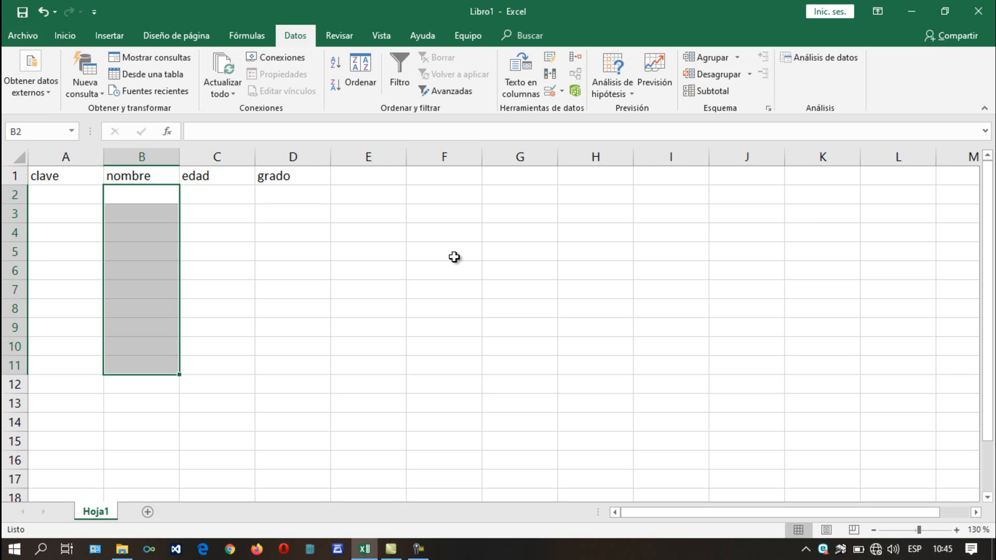
- Enter the single letter "a" in cell B2 as a trial name and clear it again
key("Down")
key("Up")
type("a")
key("Return")
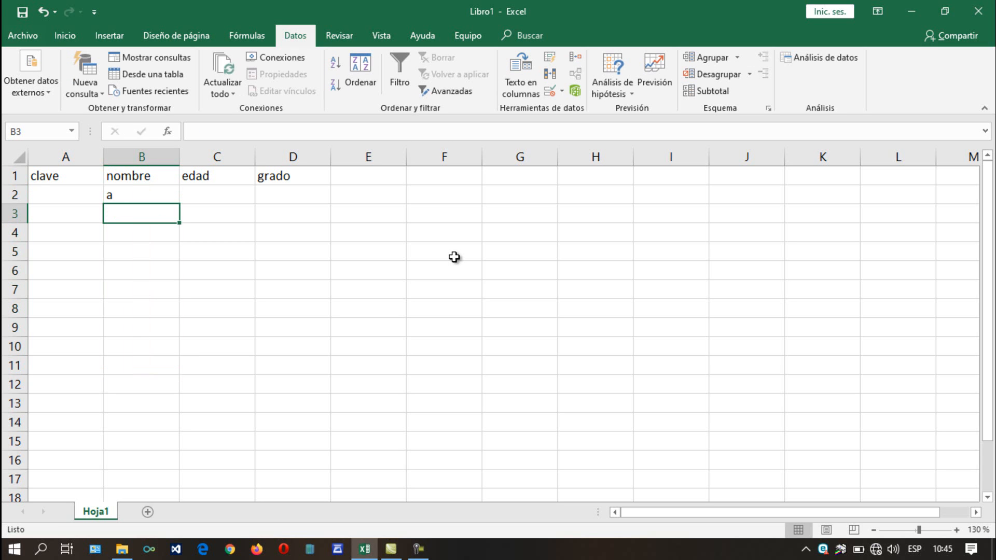
key("Up")
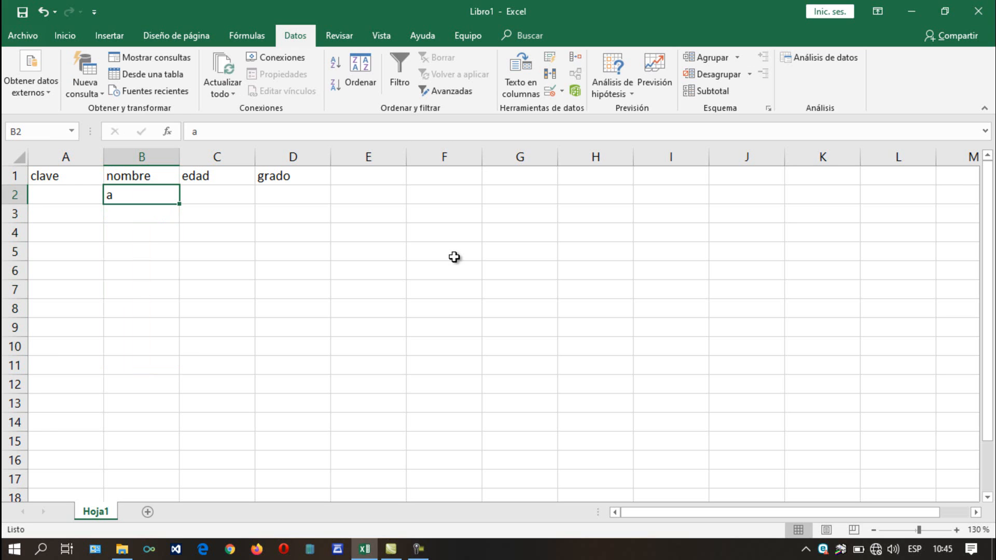
key("Delete")
- Set the validation criteria for cells B2:B11 to Longitud del texto between a minimum of 3 and a maximum of 10
key("shift+Down")
key("shift+Down")
key("shift+Down")
key("shift+Down")
key("shift+Down")
key("shift+Down")
key("shift+Down")
key("shift+Down")
key("shift+Down")
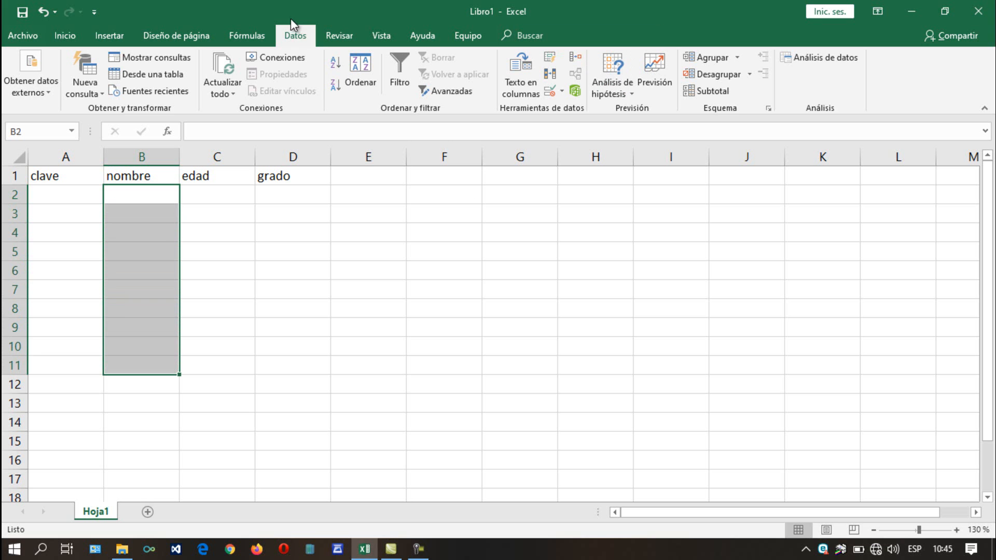
left_click(555, 95)
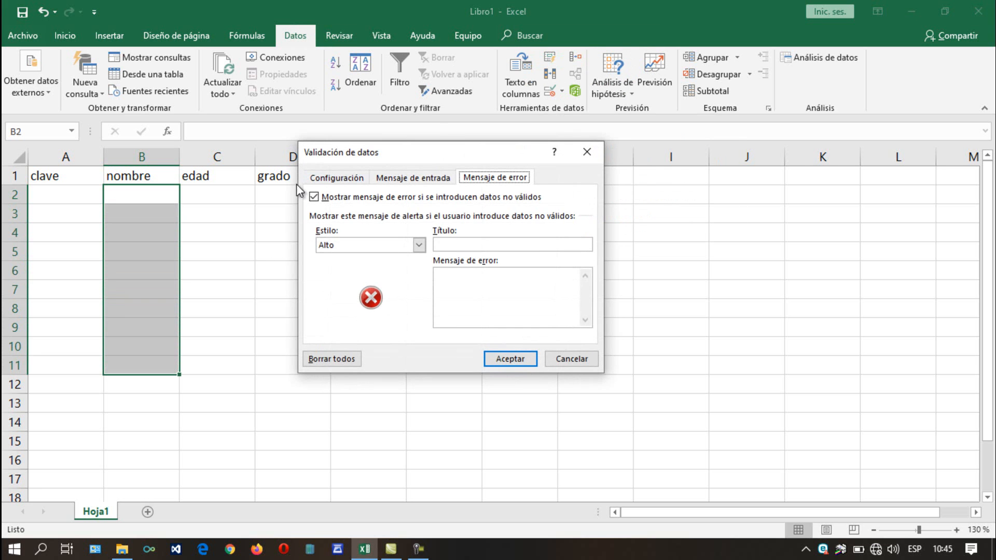
left_click(333, 179)
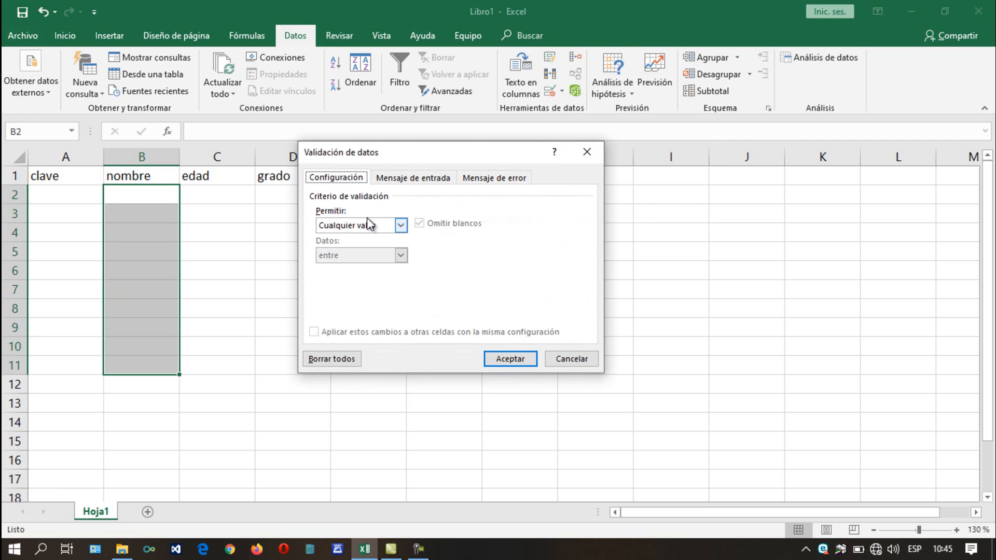
left_click(401, 226)
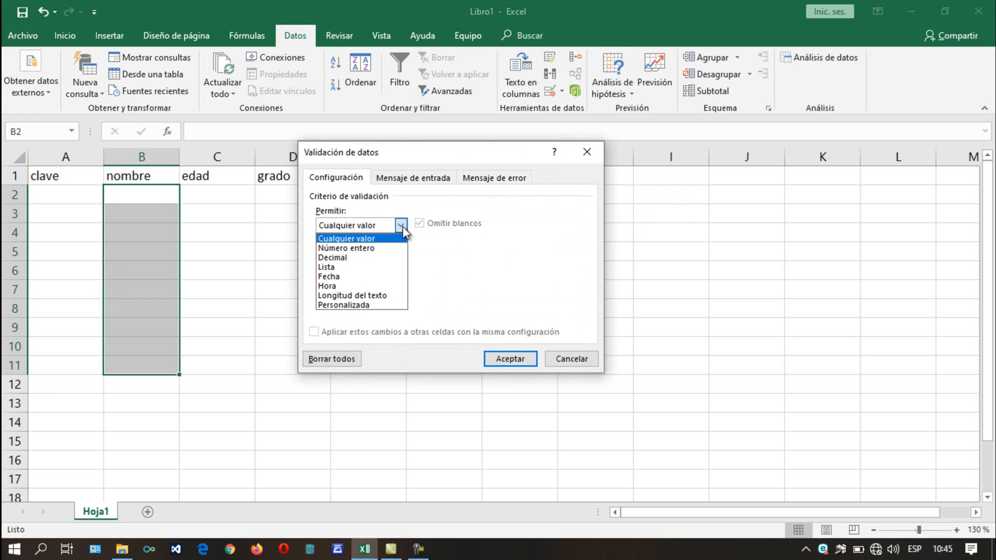
left_click(362, 296)
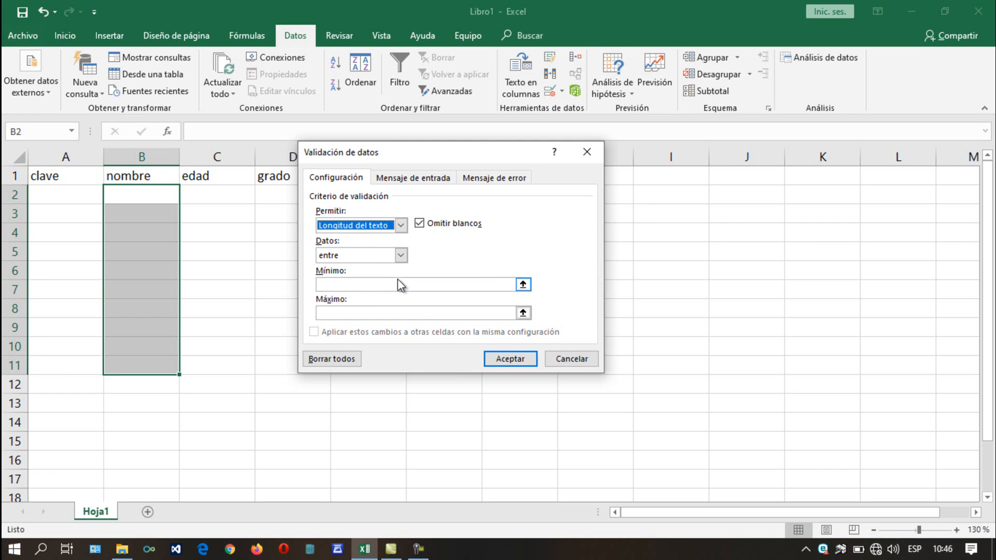
left_click(368, 284)
type("3")
left_click(356, 312)
type("10")
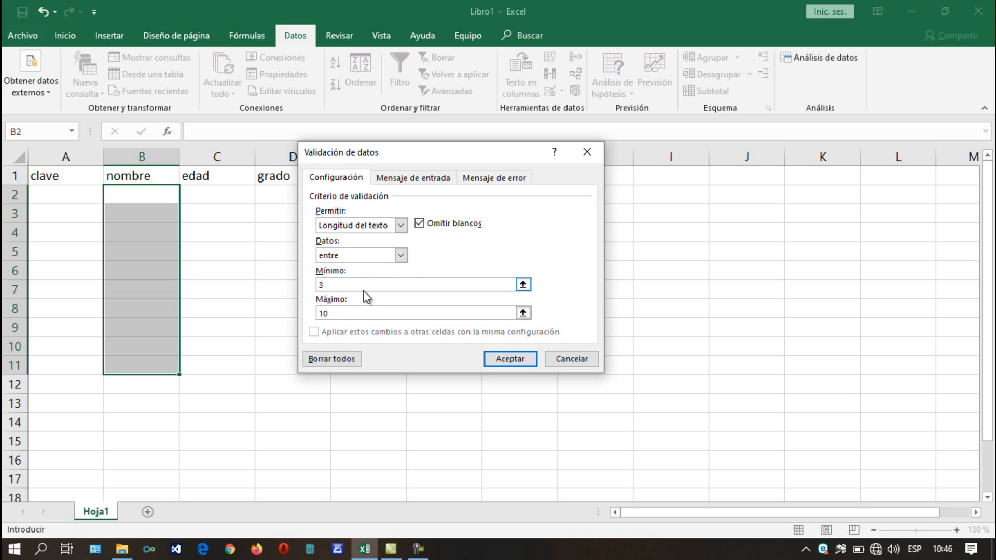
- Give the validation an input message titled "Cuidado" with the text "Ingrese un nombre que posea entre 3 y 10 letras"
left_click(398, 178)
left_click(372, 245)
type("Cuidado")
key("Tab")
type("Ing")
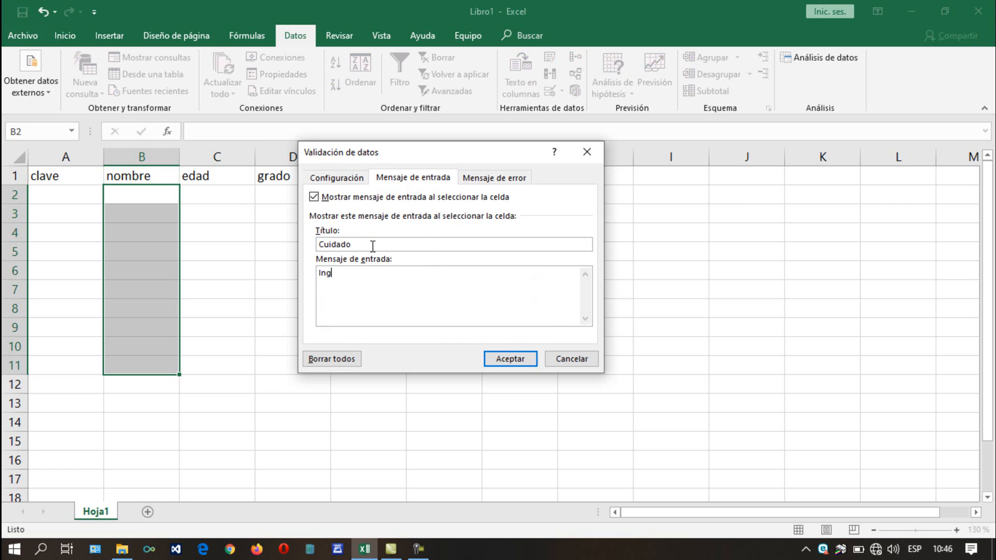
type("rese un nombre que posea ")
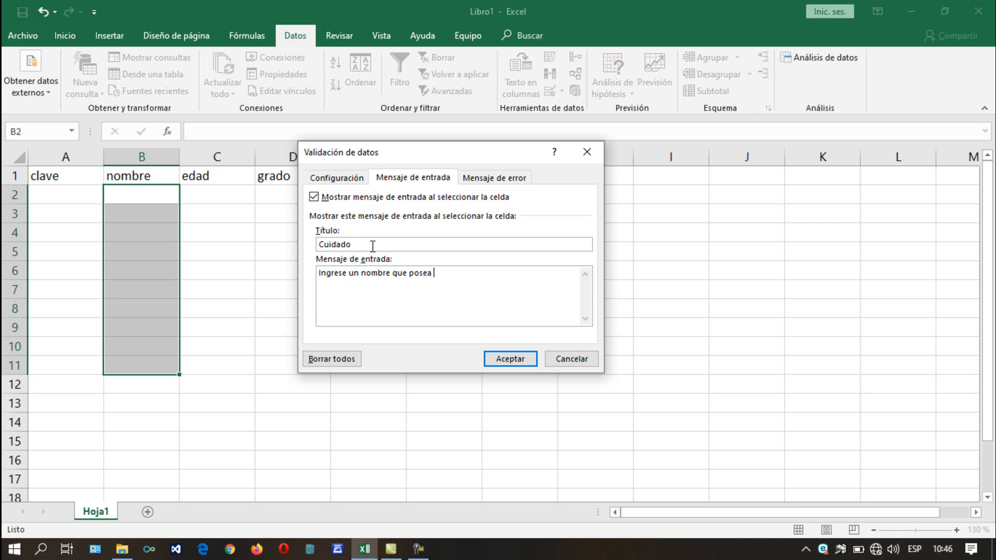
type("entre 3 y 10 letras")
- Add an error message titled "Error" with the text "El nombre ingresado no es valido" and apply the validation
left_click(496, 178)
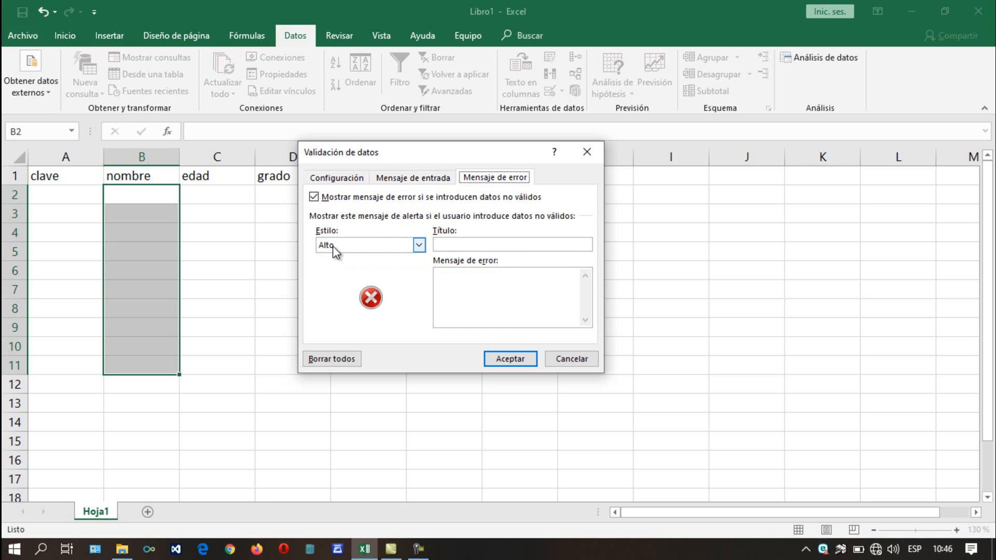
left_click(465, 242)
type("Error")
type("El ")
type("nombre ")
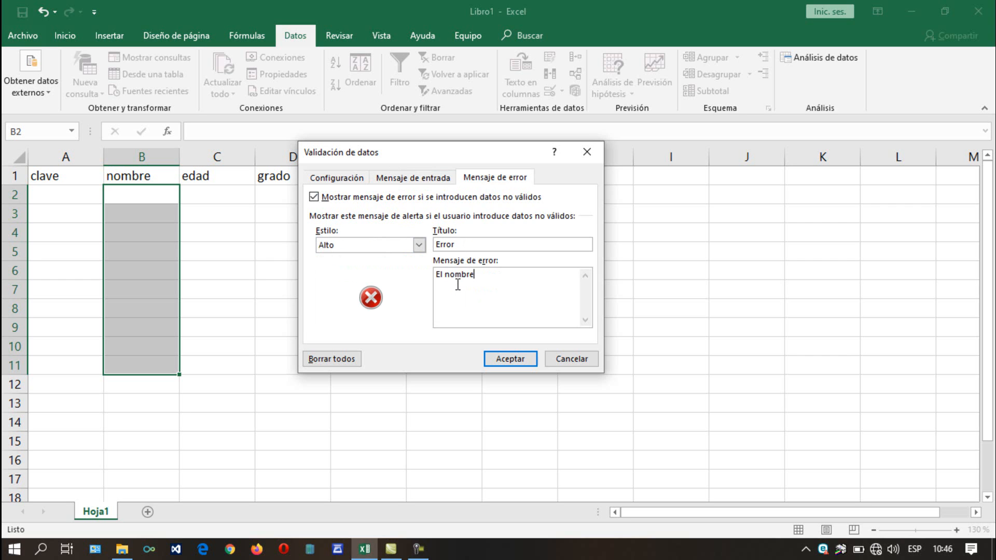
type("ingresado no es valido")
left_click(510, 359)
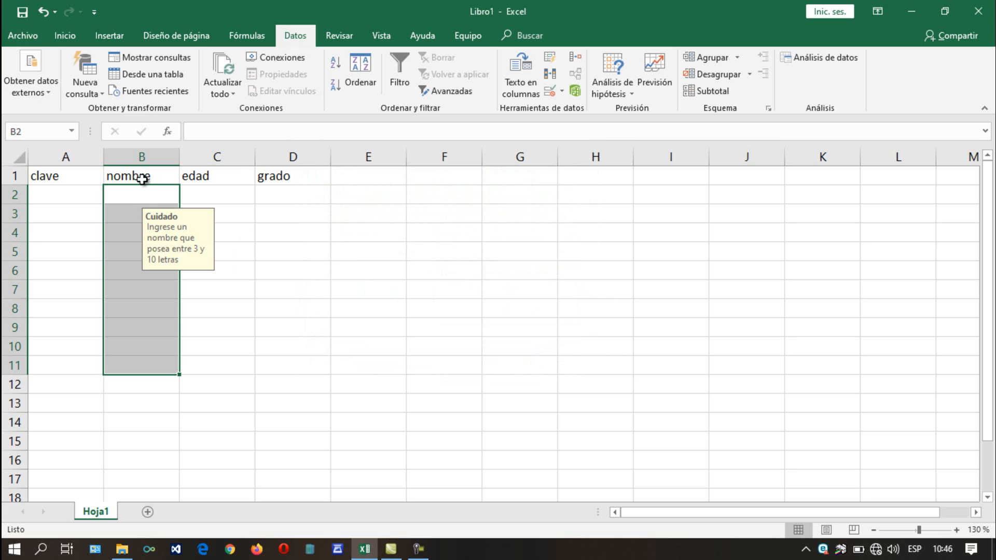
- Test the nombre validation in cell B2 with the single letter "q" and with a valid first name, and clear the cell
left_click(138, 199)
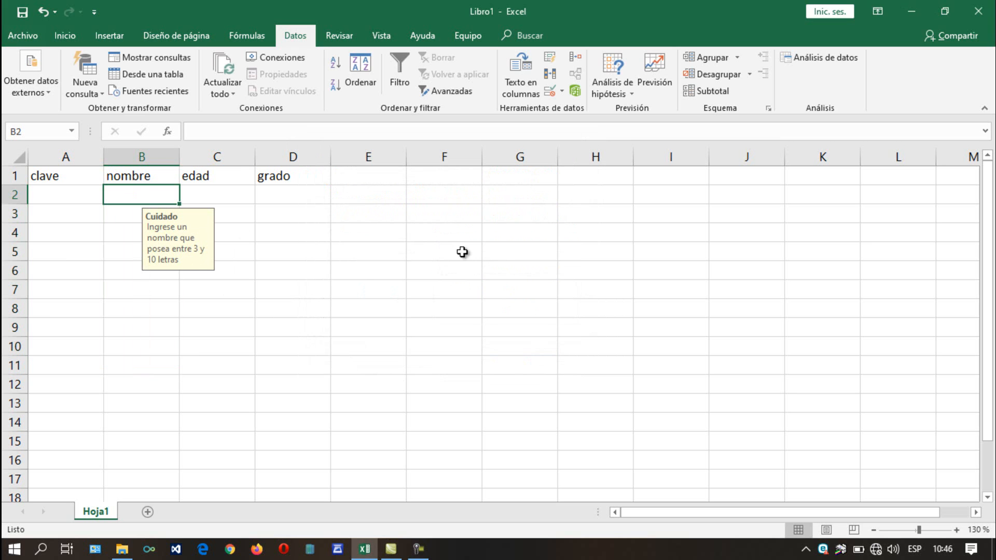
type("q")
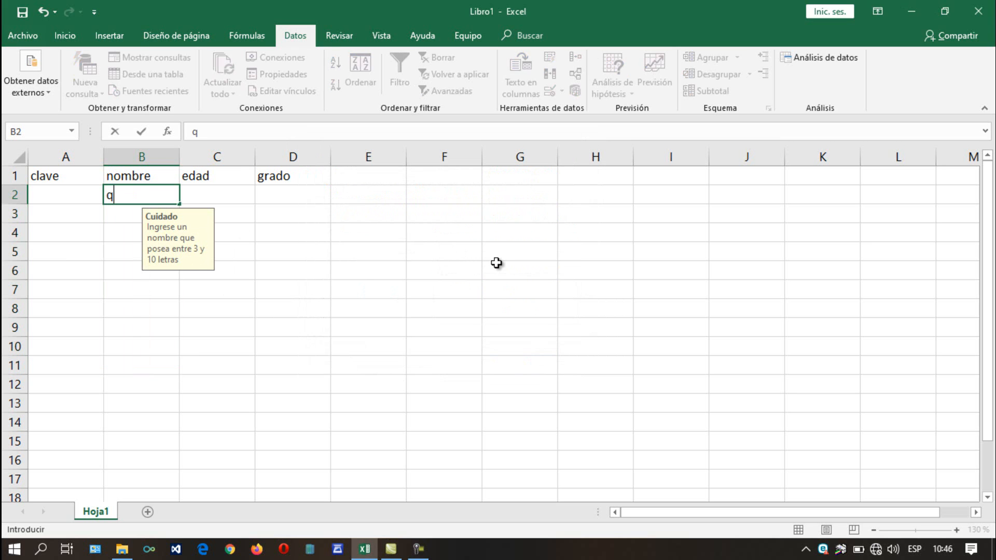
key("Return")
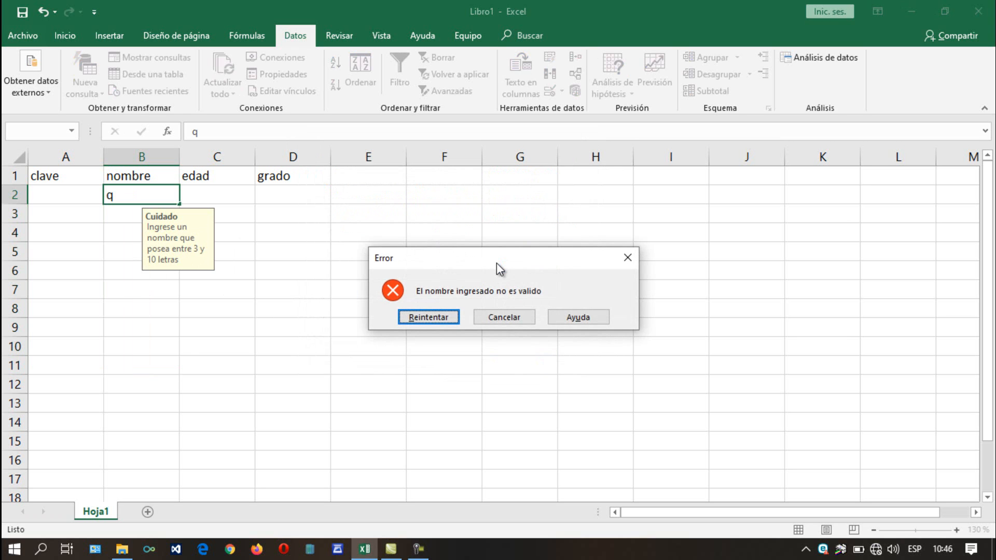
key("Return")
key("BackSpace")
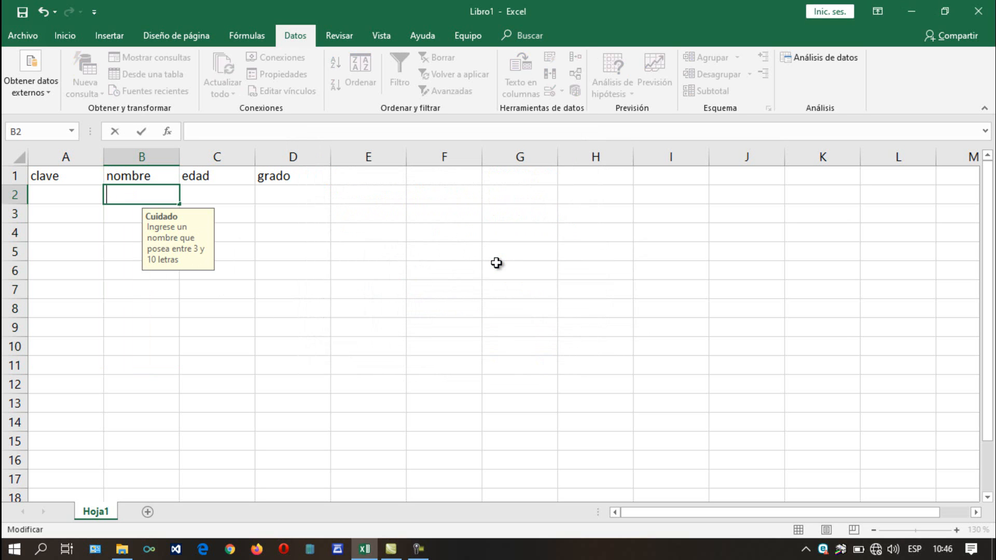
type("Roberto")
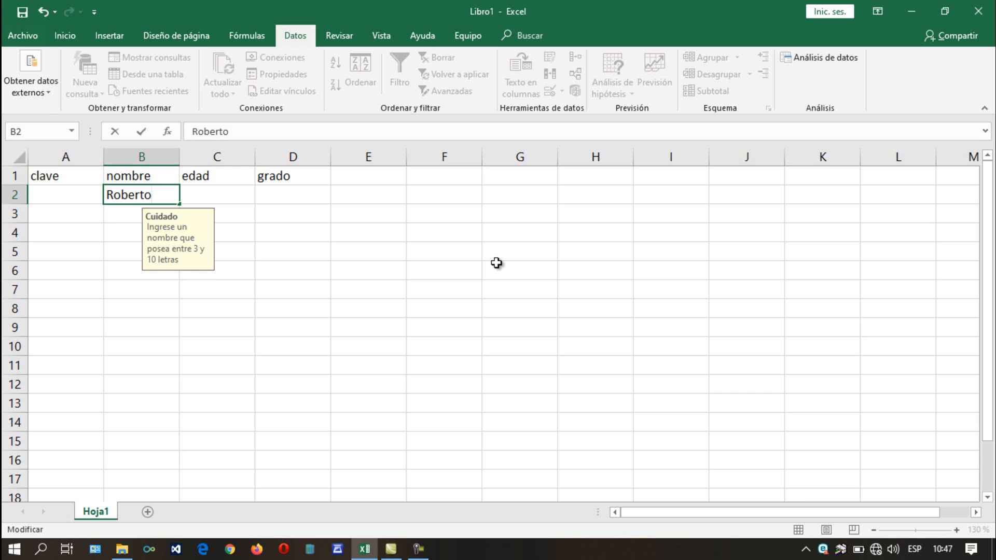
key("Return")
key("Up")
key("Delete")
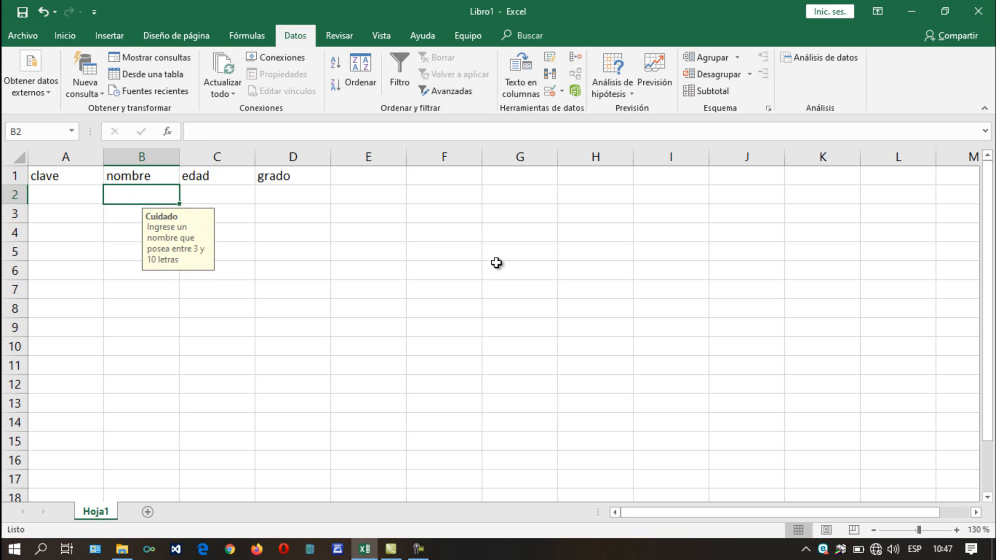
- Change the validation criterion of cells B2:B11 to a text length mayor o igual que 3 and apply it
key("shift+Down")
key("shift+Down")
key("shift+Down")
key("shift+Down")
key("shift+Down")
key("shift+Down")
key("shift+Down")
key("shift+Down")
key("shift+Down")
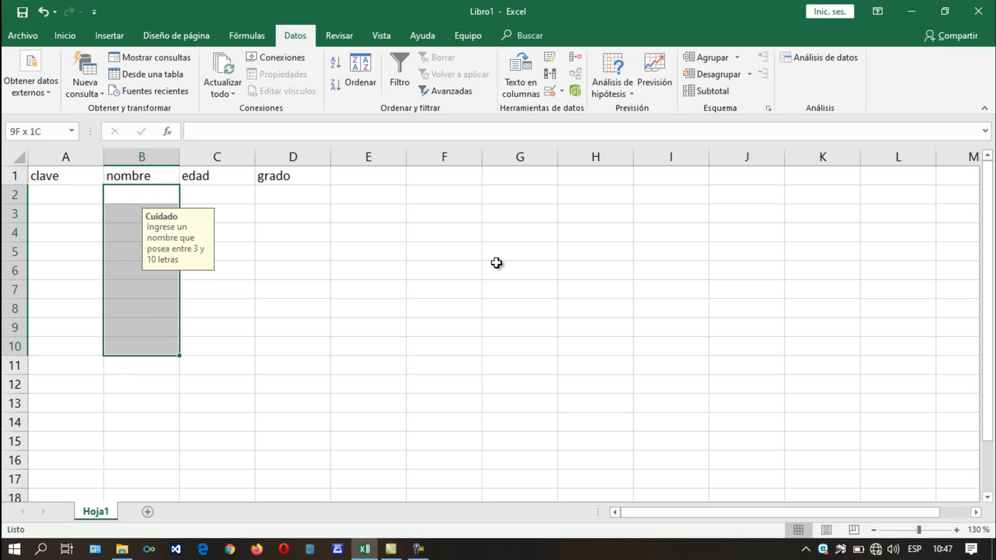
left_click(548, 94)
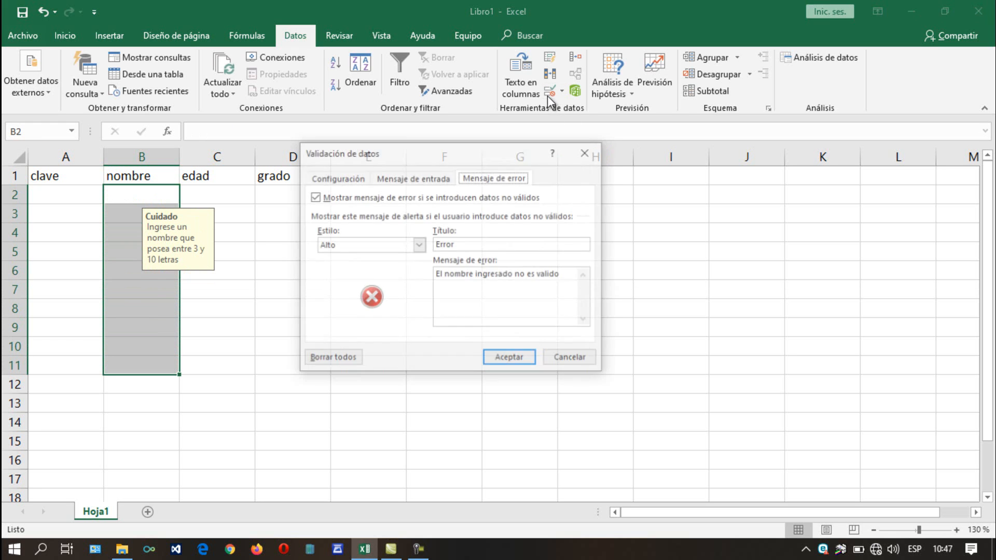
left_click(344, 179)
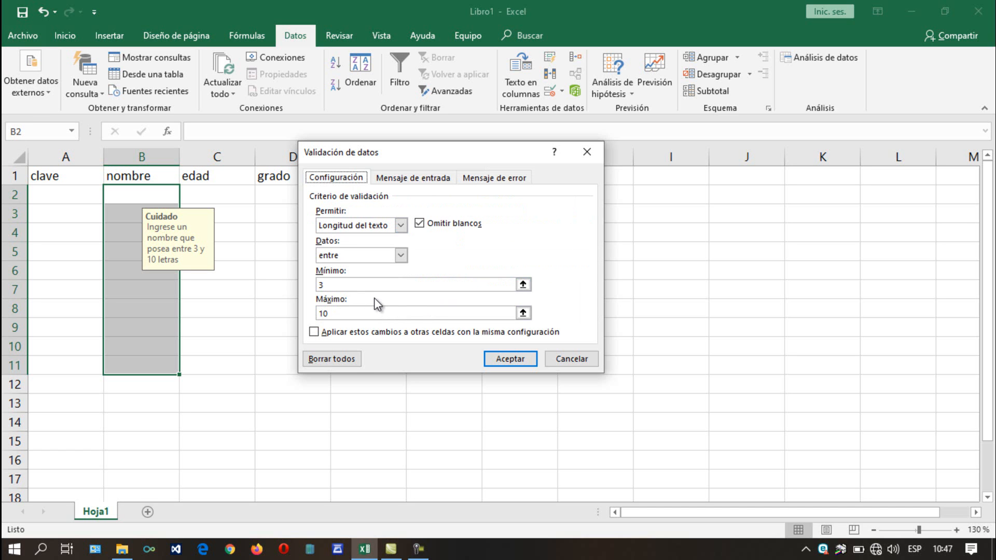
left_click(402, 256)
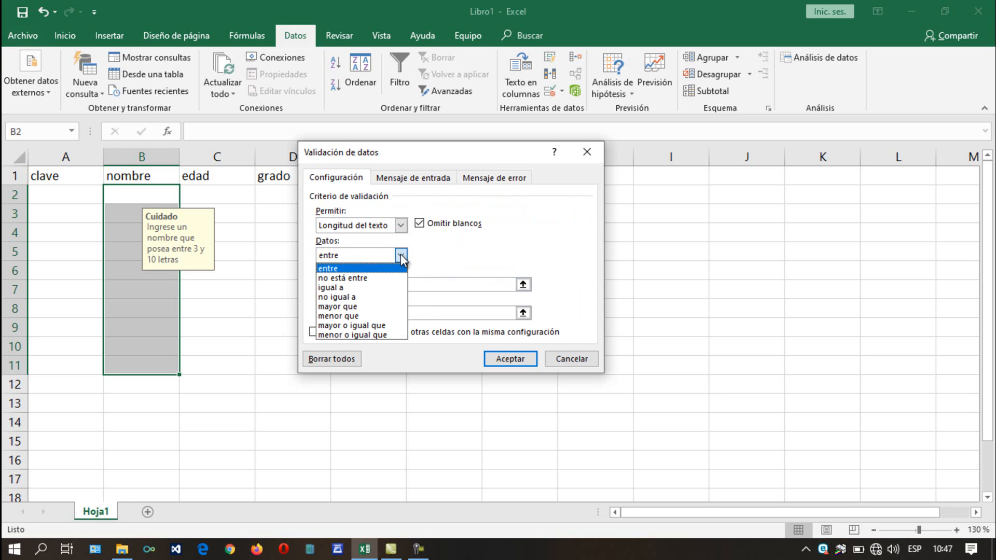
left_click(371, 326)
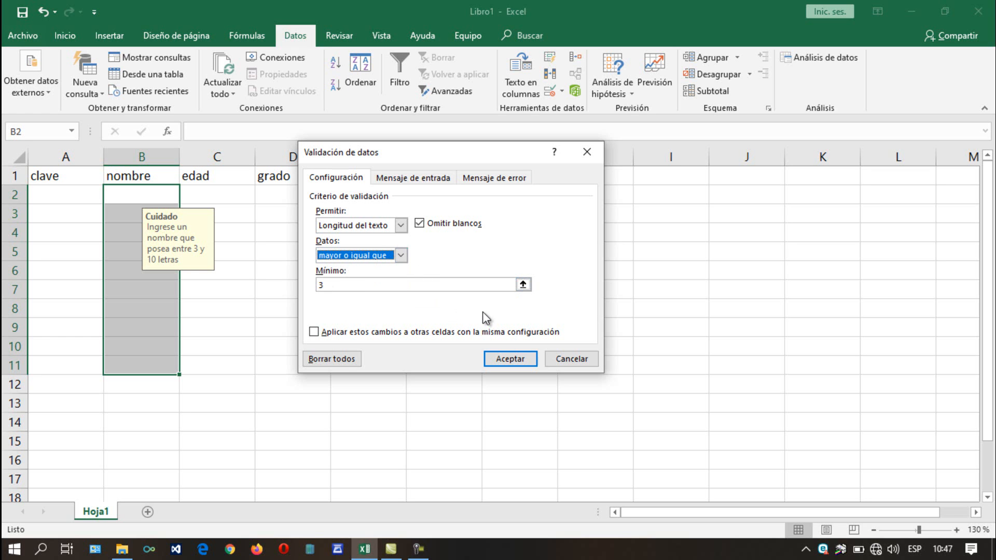
left_click(413, 177)
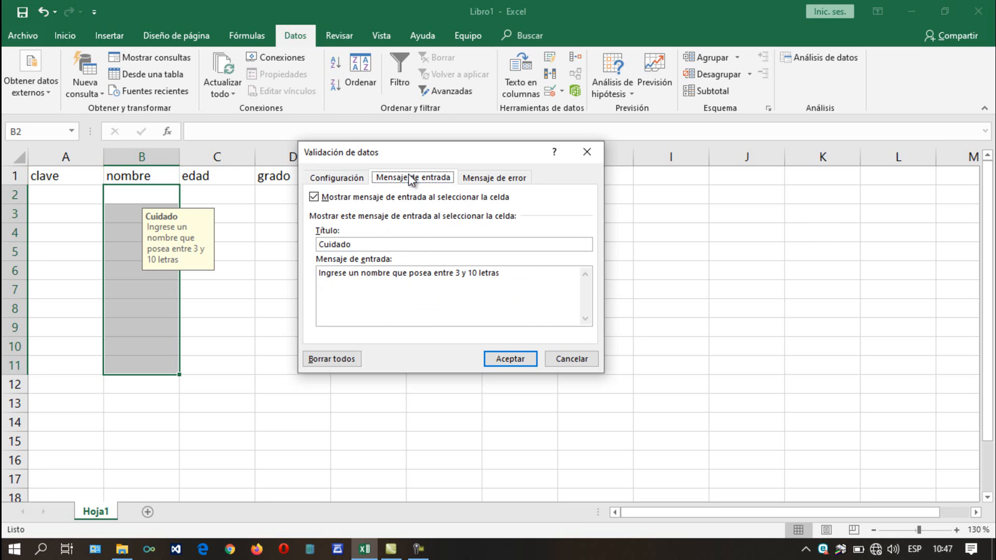
left_click(490, 179)
left_click(498, 356)
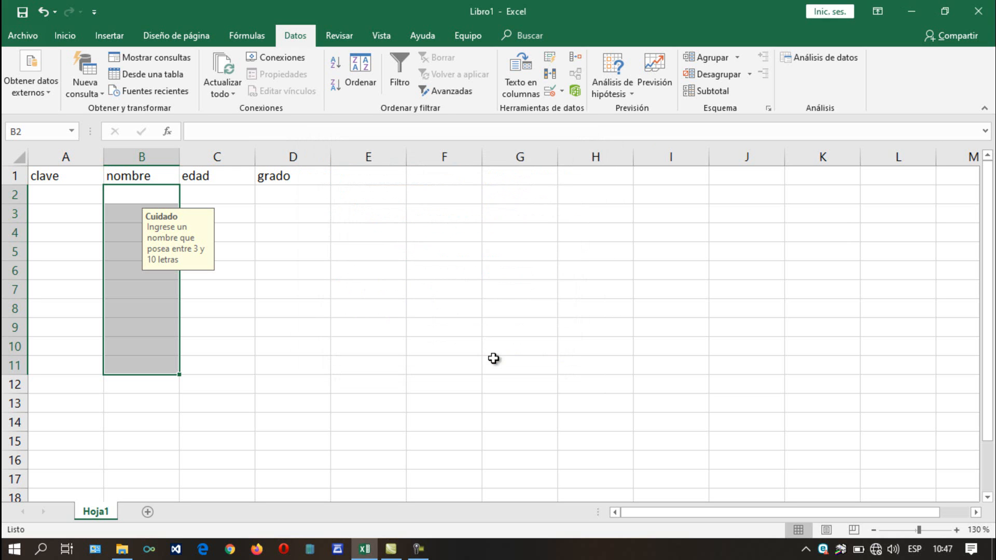
- Apply data validation to cells C2:C11 that allows only Número entero values mayor o igual que 18
left_click(232, 200)
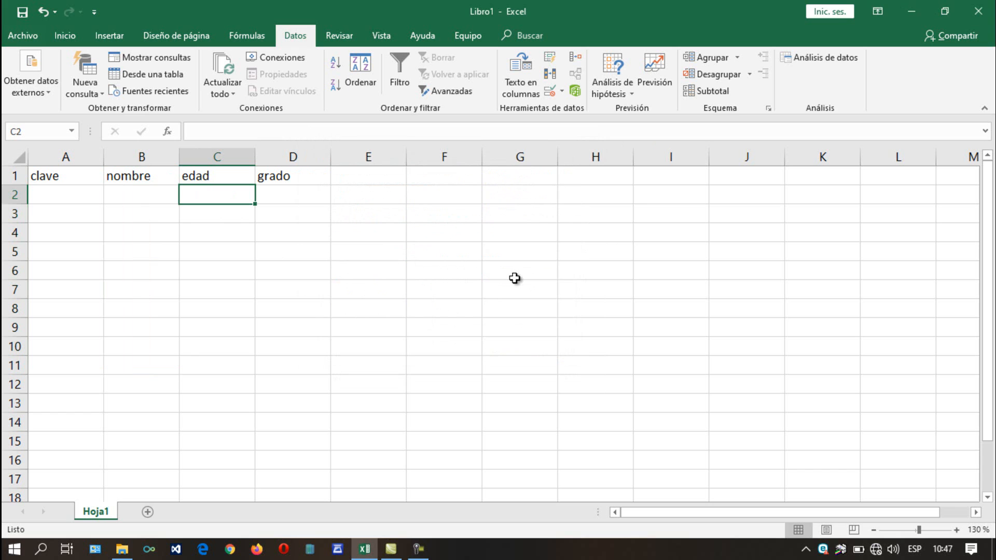
key("shift+Down")
key("shift+Down")
key("shift+Down")
key("shift+Down")
key("shift+Down")
key("shift+Down")
key("shift+Down")
key("shift+Down")
key("shift+Down")
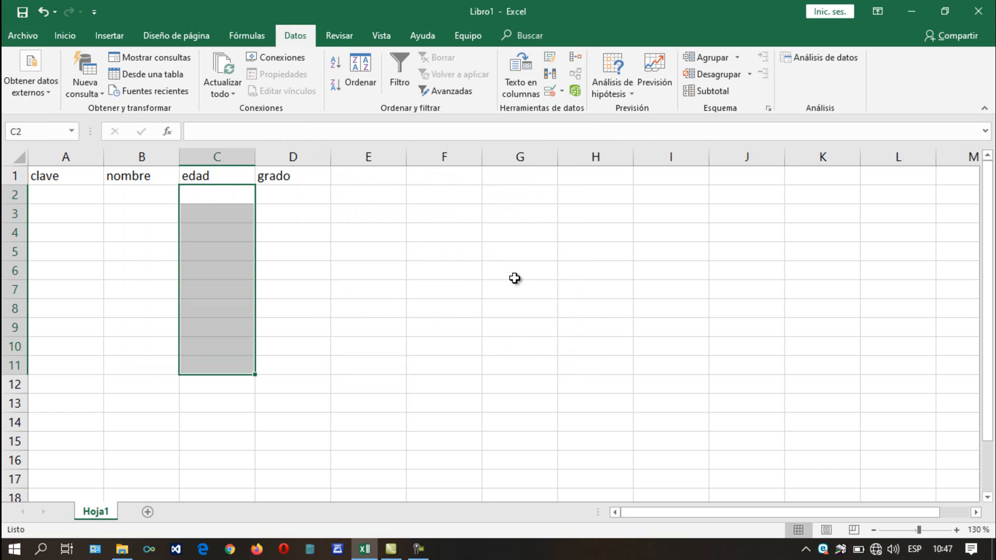
left_click(549, 93)
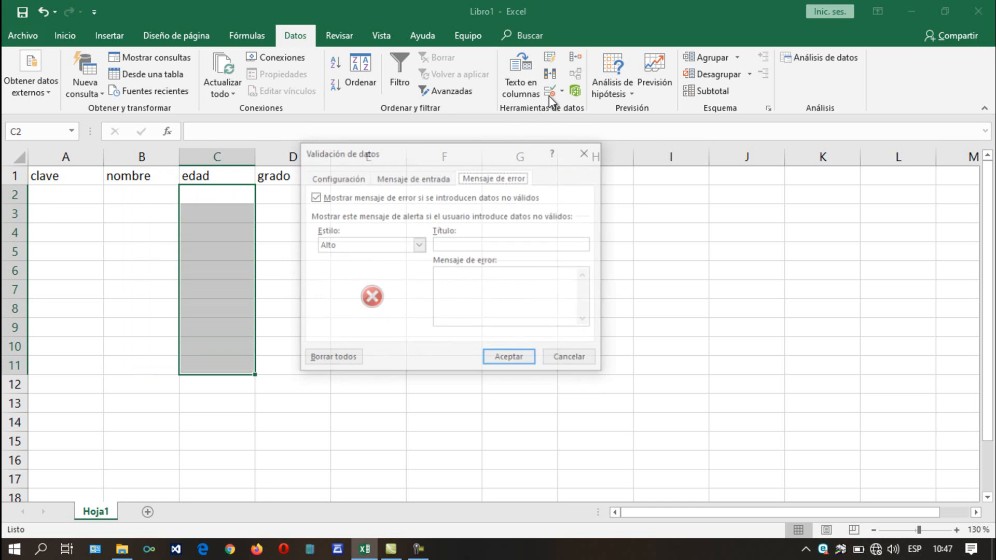
left_click(341, 176)
left_click(398, 229)
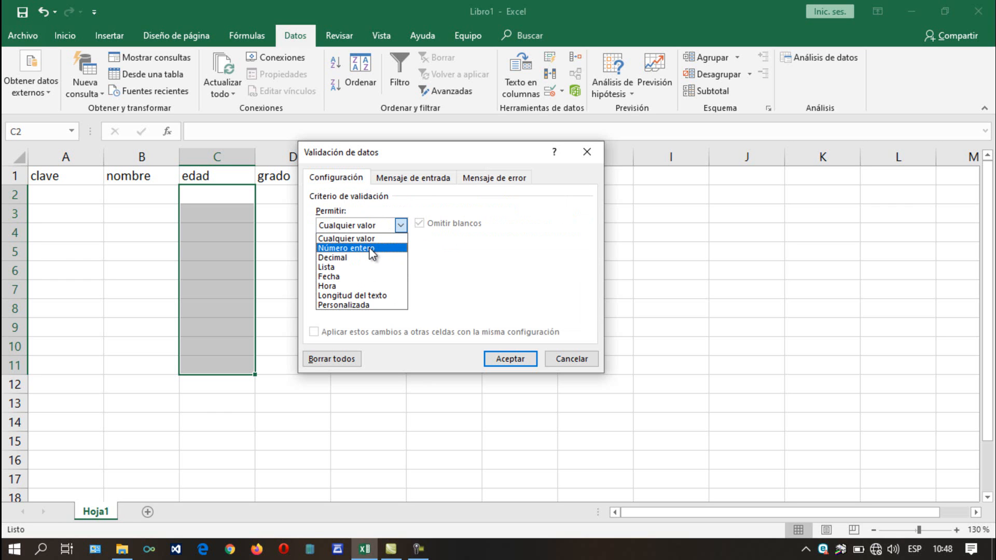
left_click(372, 248)
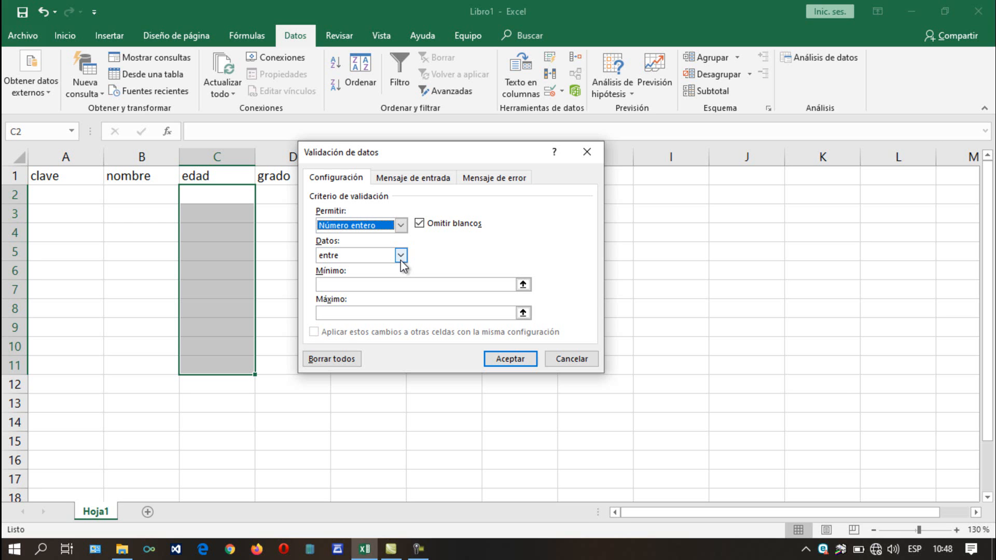
left_click(400, 255)
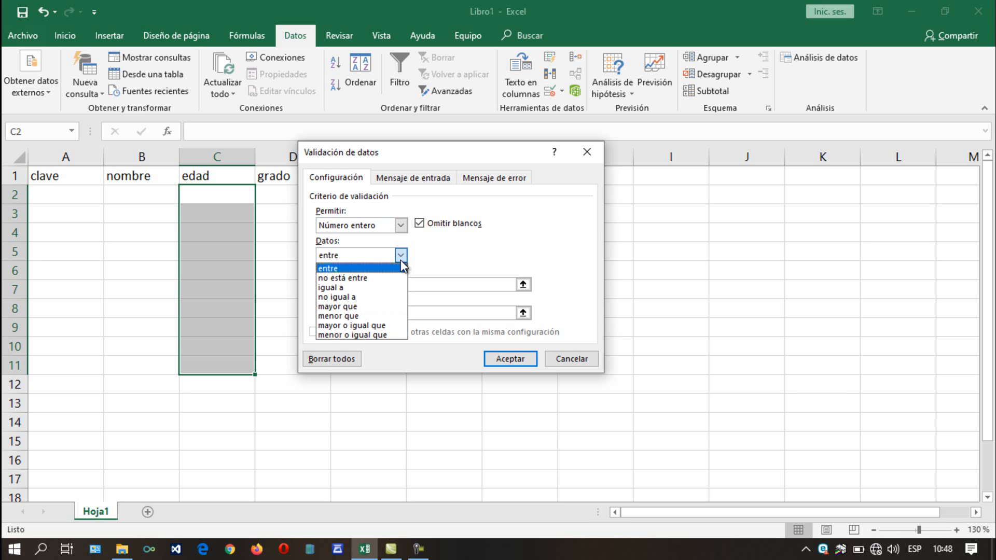
left_click(364, 325)
left_click(355, 283)
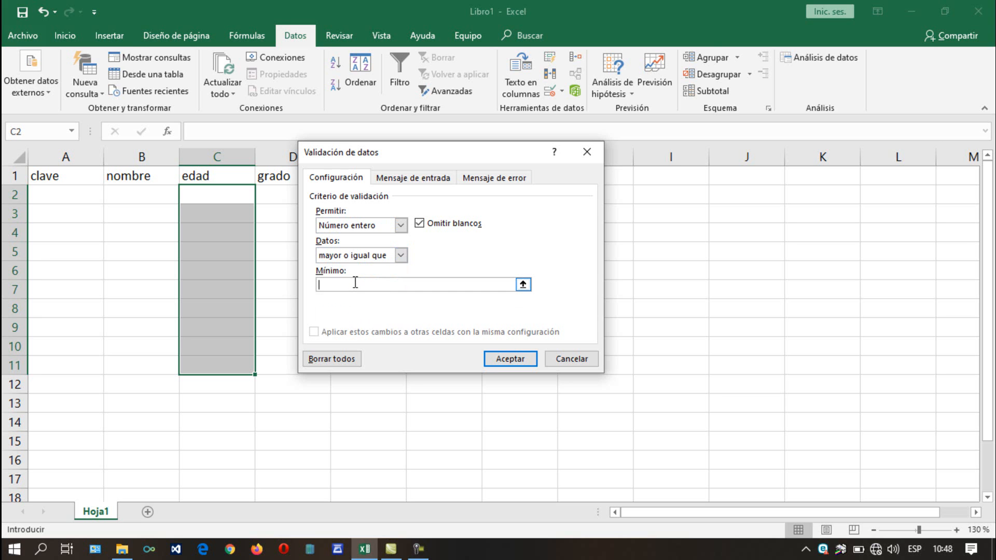
type("18")
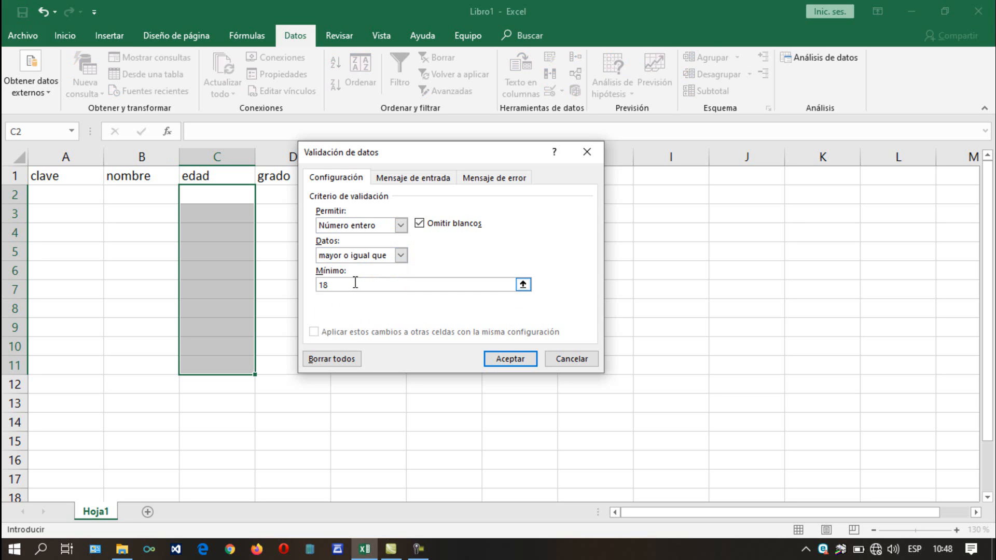
left_click(424, 179)
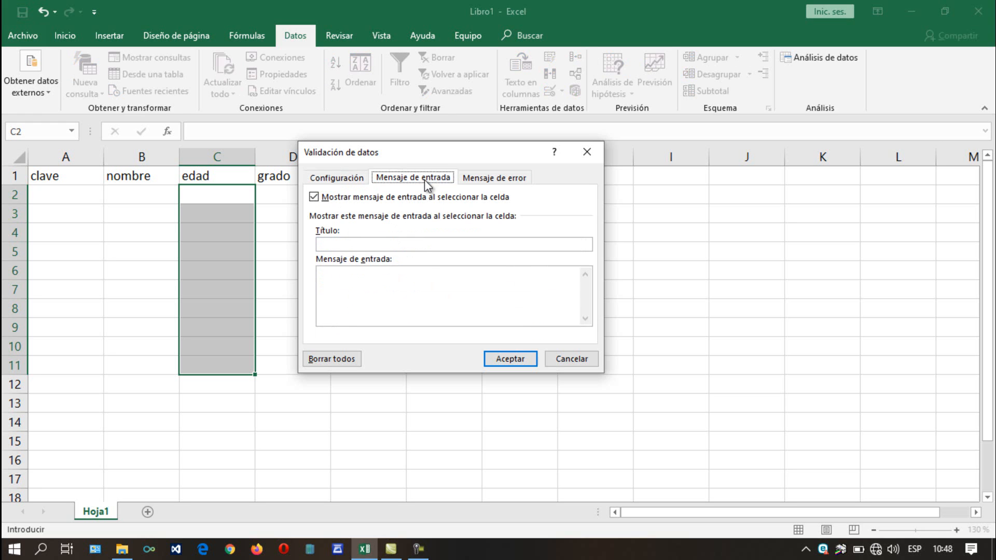
left_click(494, 178)
left_click(350, 176)
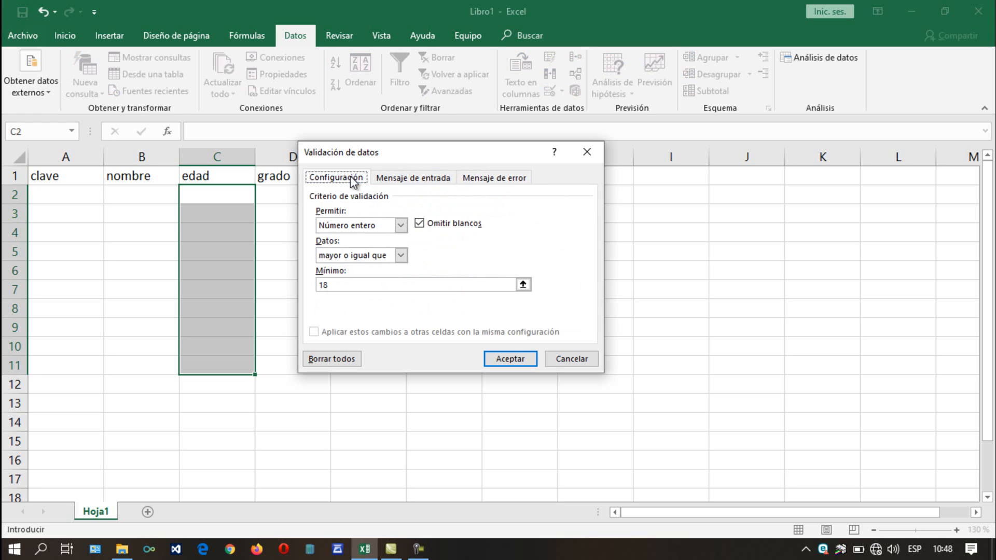
left_click(508, 359)
- Test the edad validation in cell C2 with the values 4 and 24, and clear the cell
left_click(230, 196)
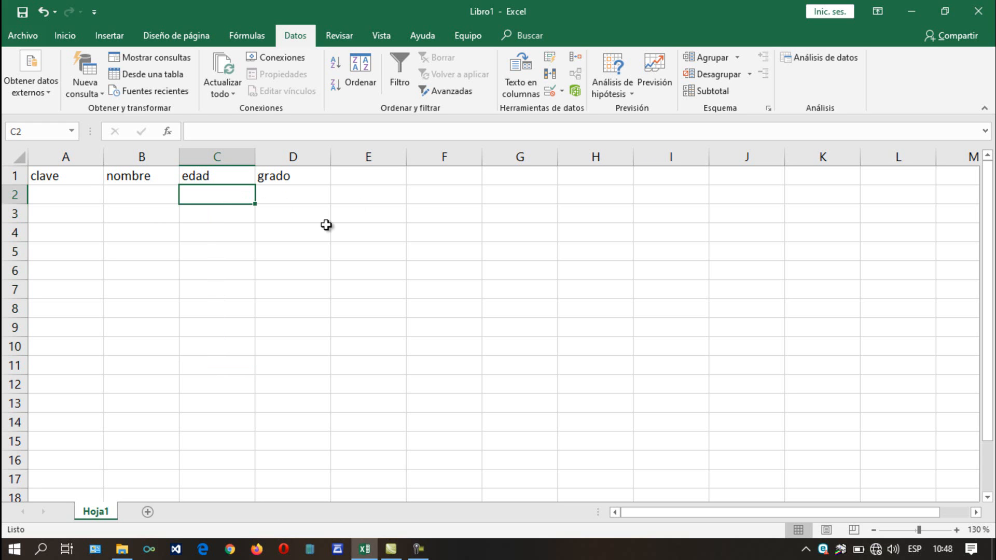
type("4")
key("Return")
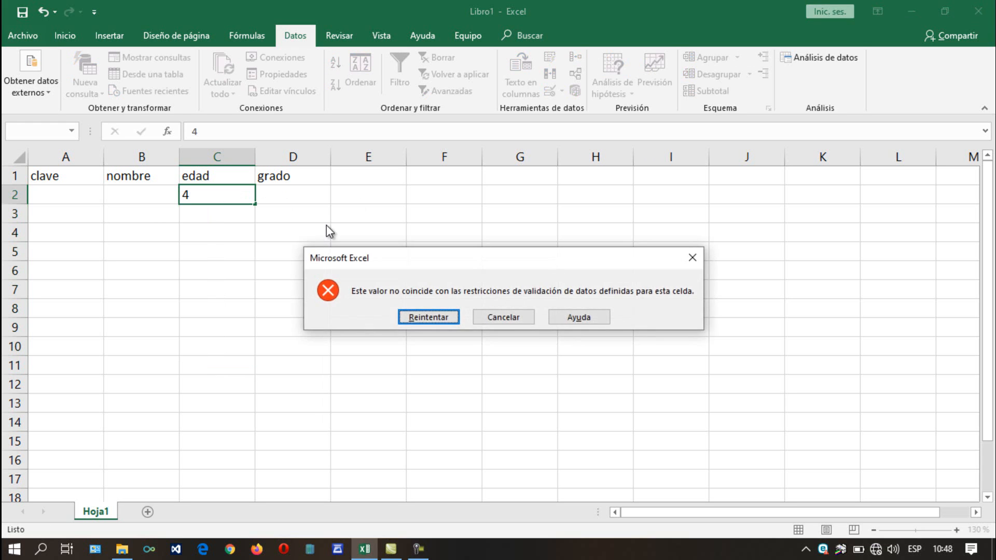
left_click(443, 313)
type("24")
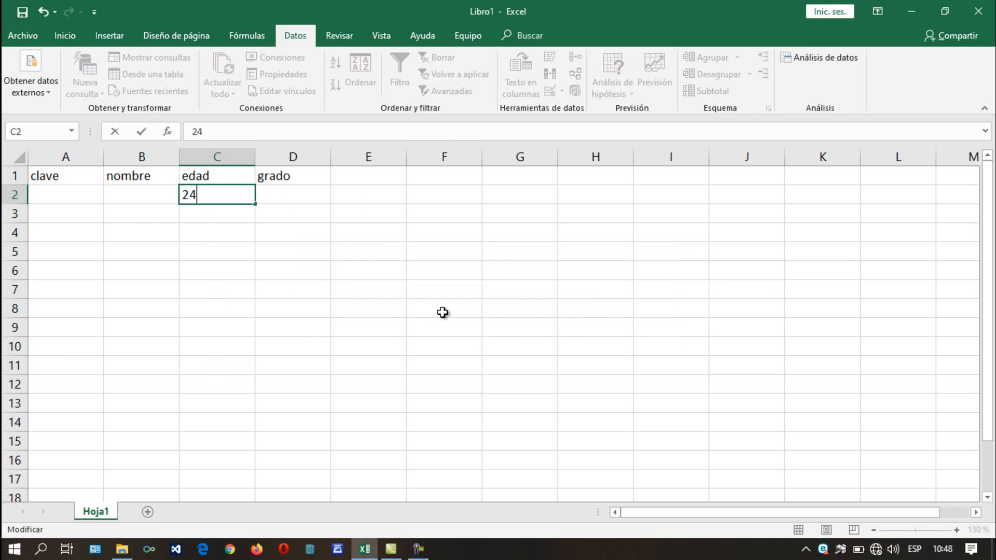
key("Return")
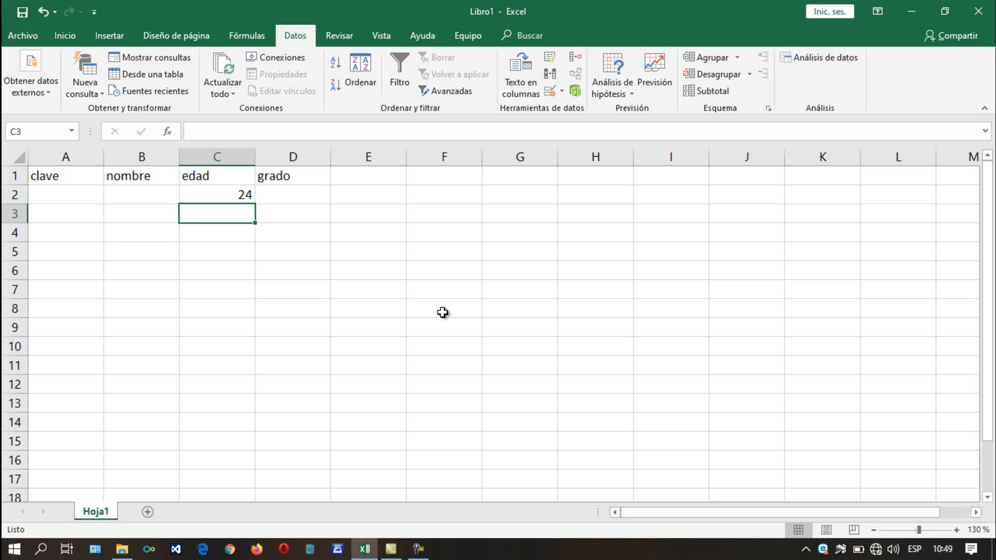
key("Up")
key("Delete")
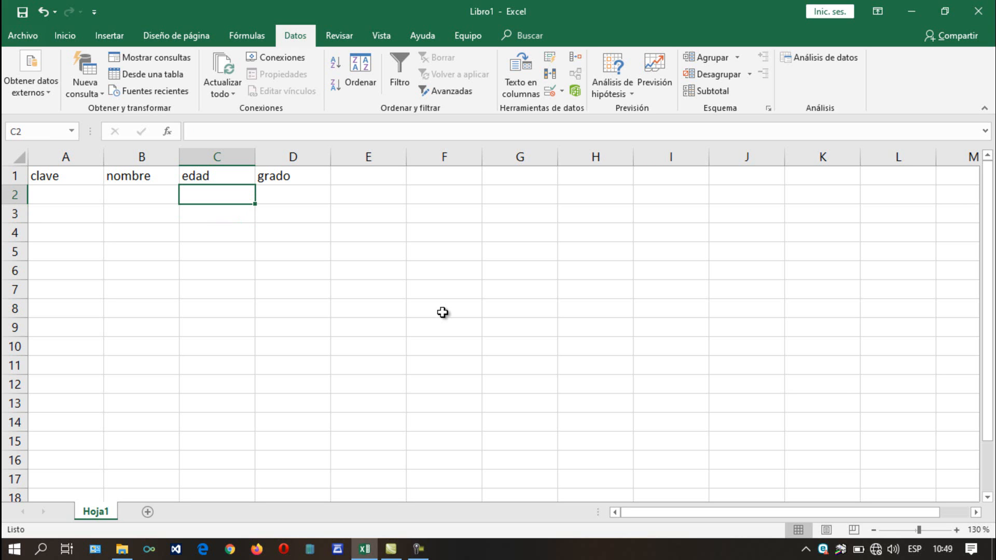
- Apply Lista data validation to cells D2:D11 with the source "Perito, Bachiller, Magisterio"
key("Right")
key("shift+Down")
key("shift+Down")
key("shift+Down")
key("shift+Down")
key("shift+Down")
key("shift+Down")
key("shift+Down")
key("shift+Down")
key("shift+Down")
key("shift+Down")
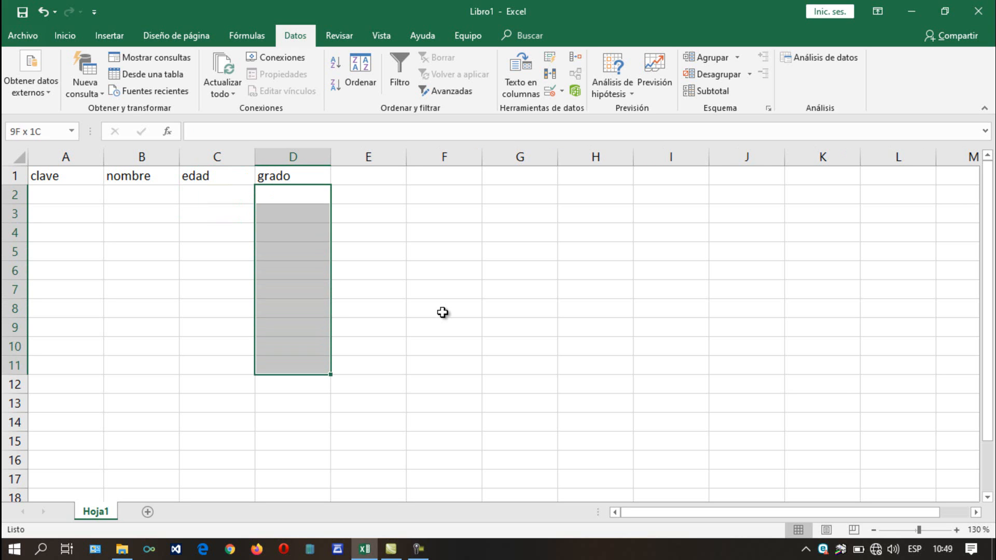
key("shift+Up")
left_click(551, 92)
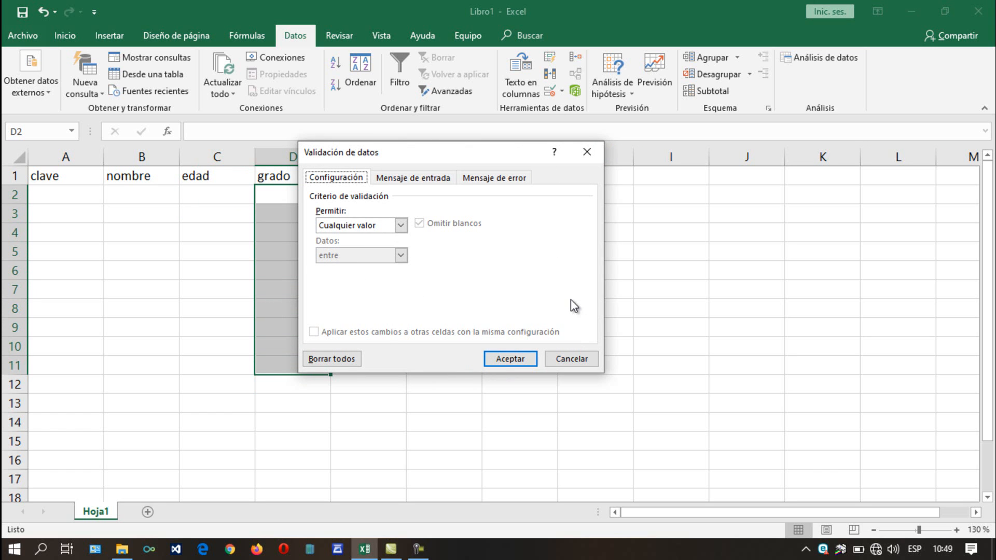
left_click(397, 226)
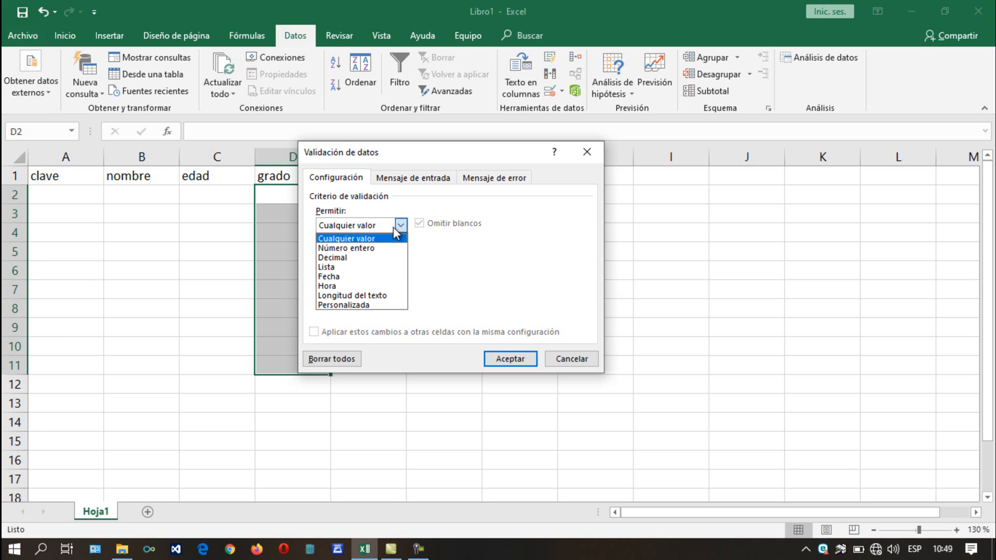
left_click(343, 268)
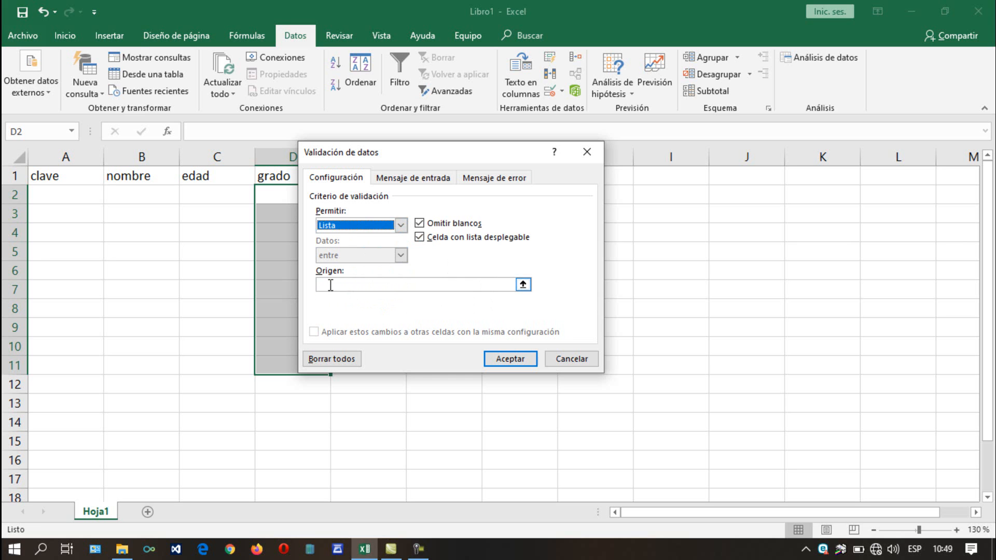
left_click(330, 284)
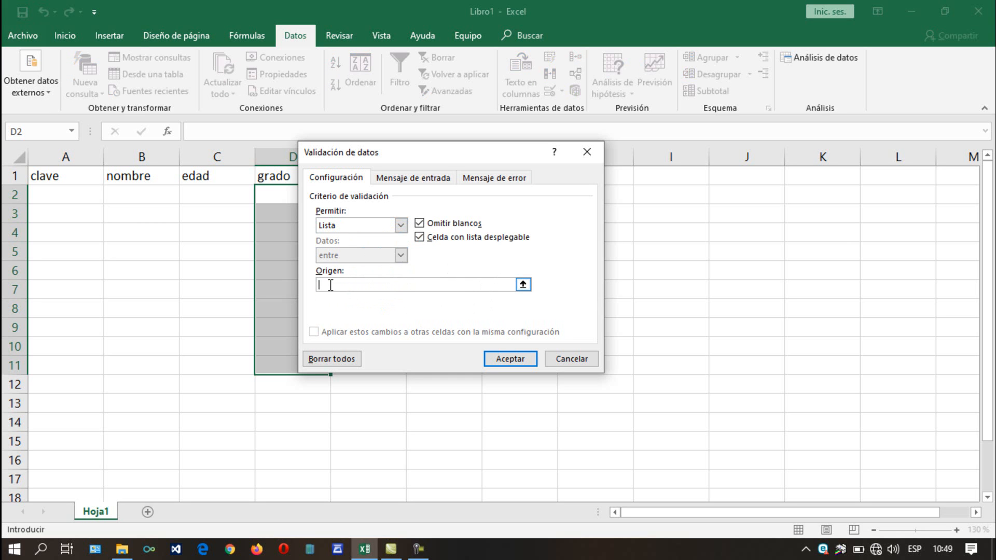
type("Perito,")
type("Bachiller, Magisterio")
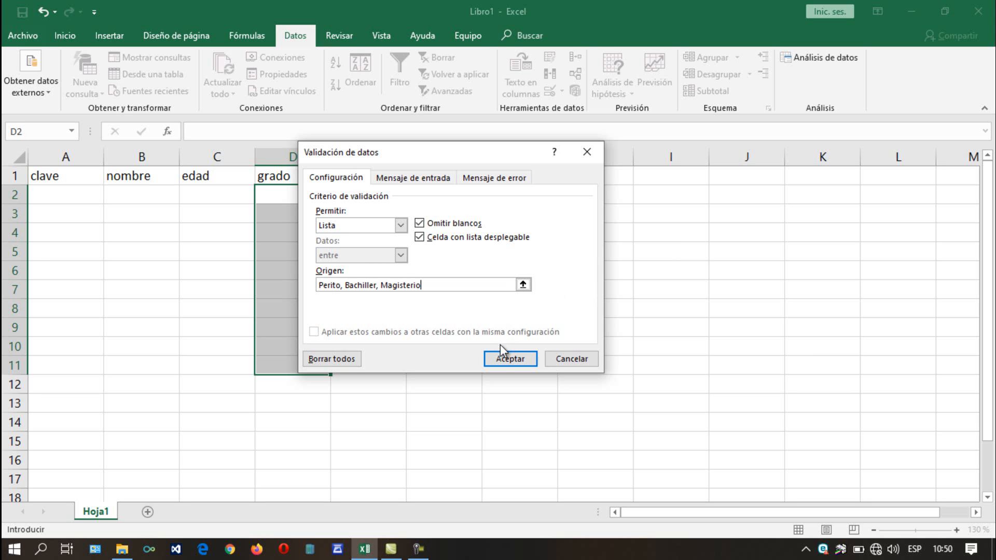
left_click(510, 357)
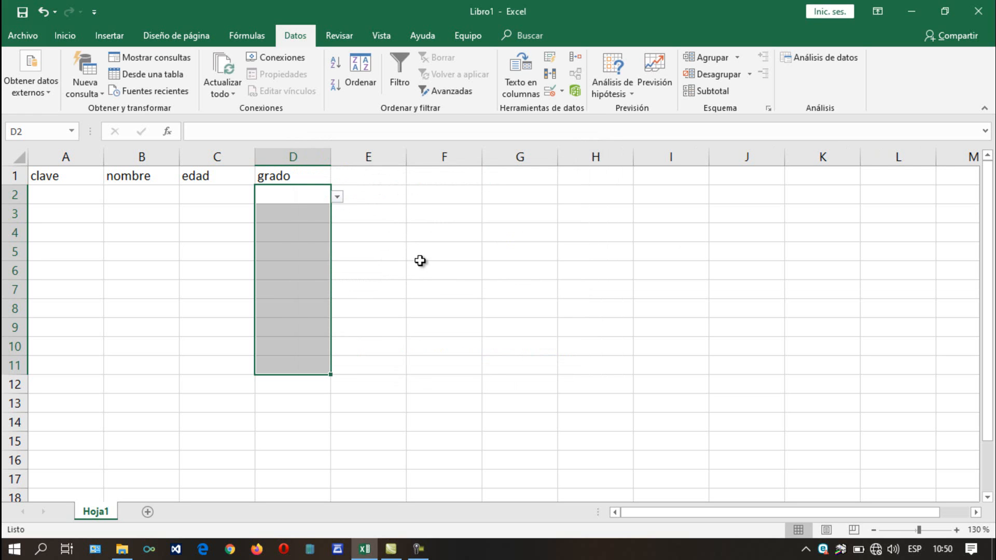
- Test the grado validation in cell D2 with the list option Bachiller and the unlisted value mecanica, and clear the cell
left_click(303, 196)
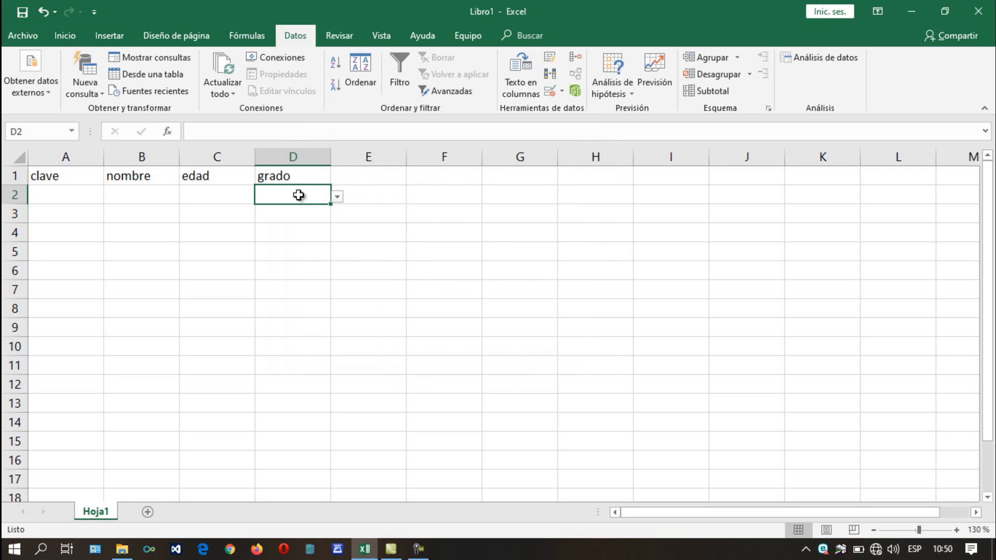
left_click(339, 201)
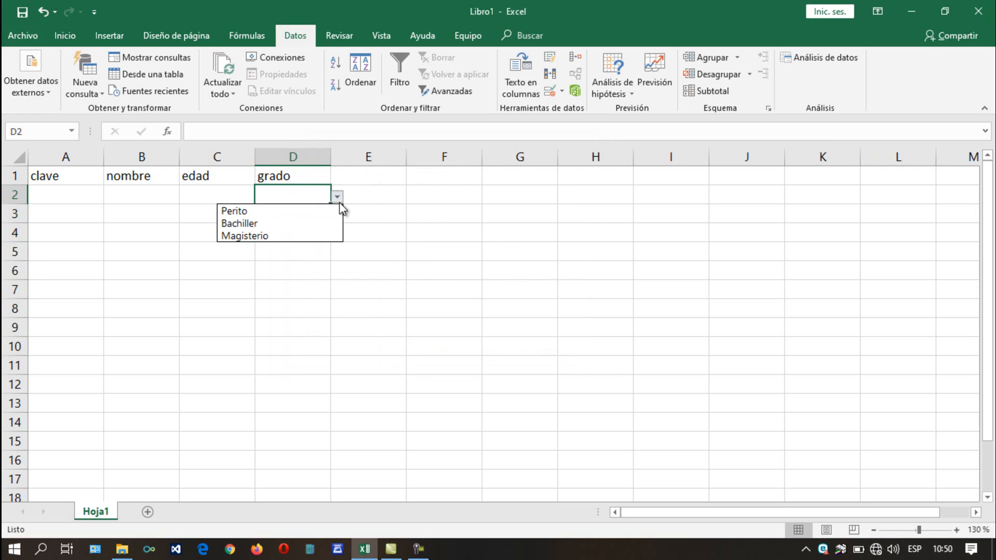
left_click(287, 225)
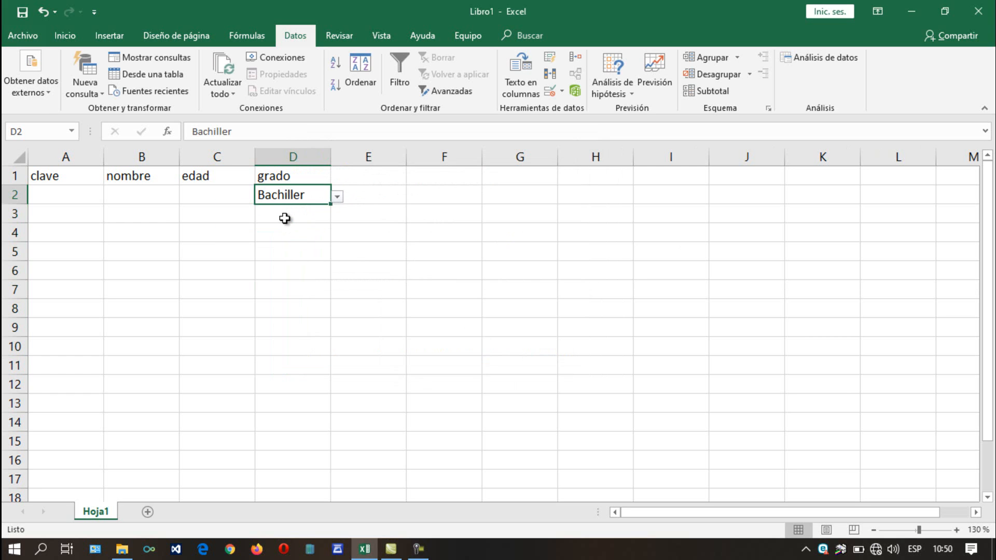
key("BackSpace")
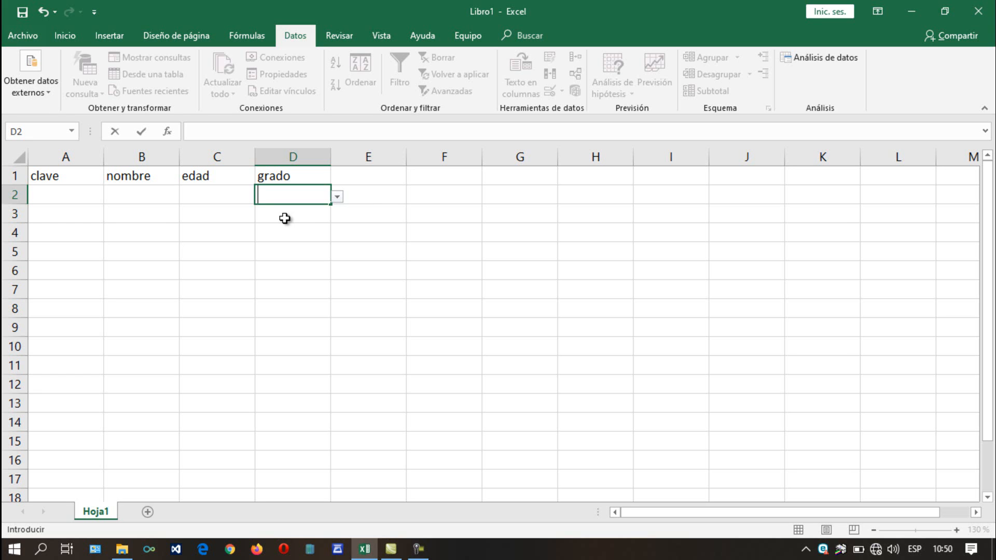
type("mecanica")
key("Return")
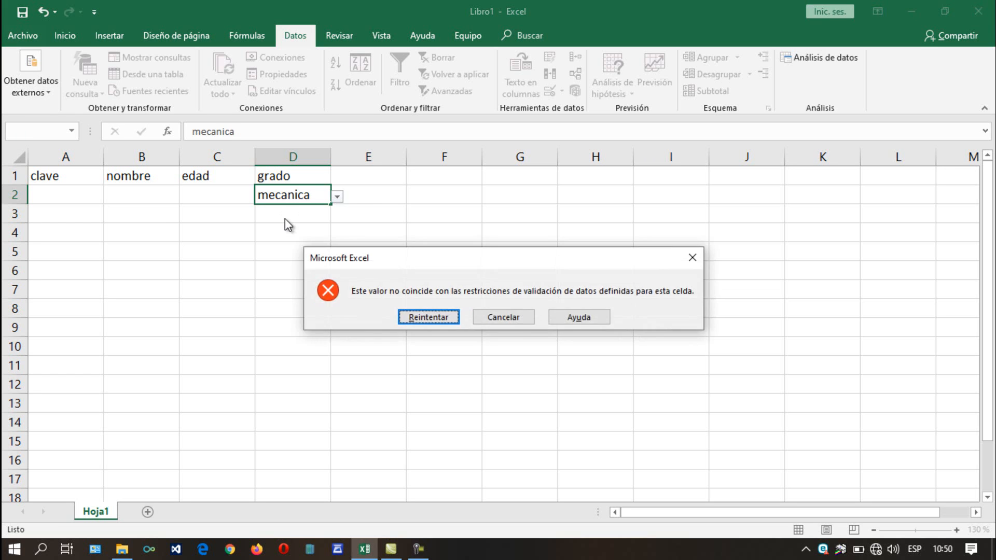
key("Return")
key("BackSpace")
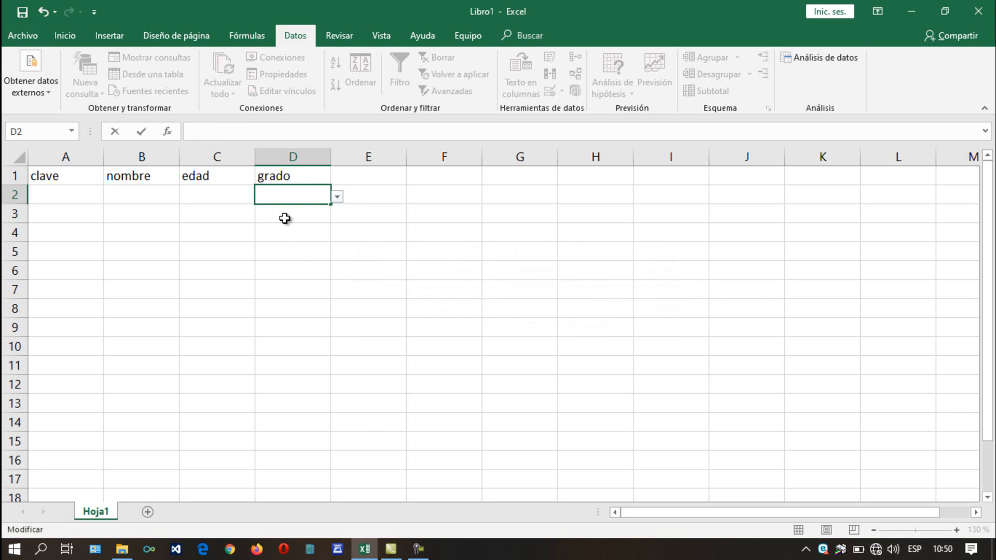
key("Return")
key("Up")
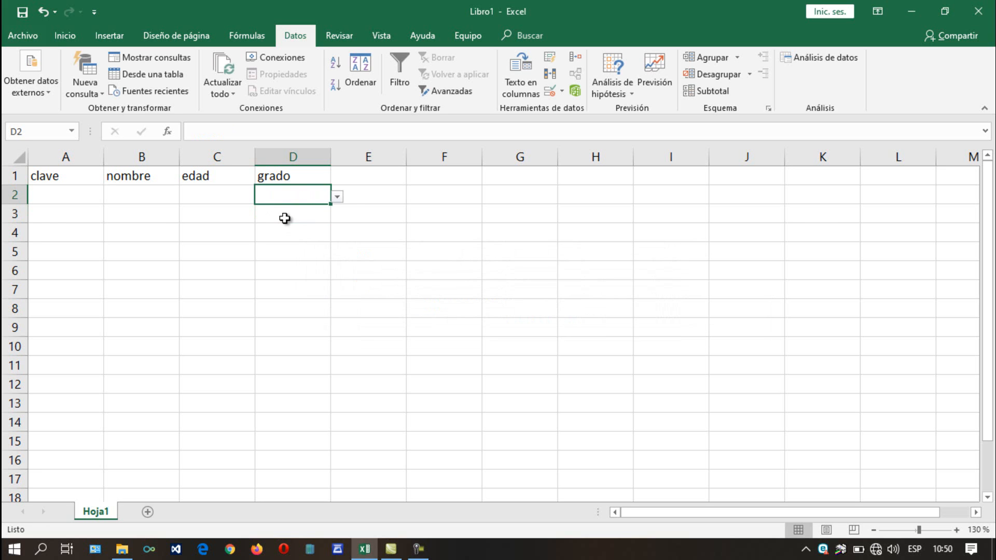
- Check the list options offered in cell D2 and open the cell's data validation settings
left_click(337, 198)
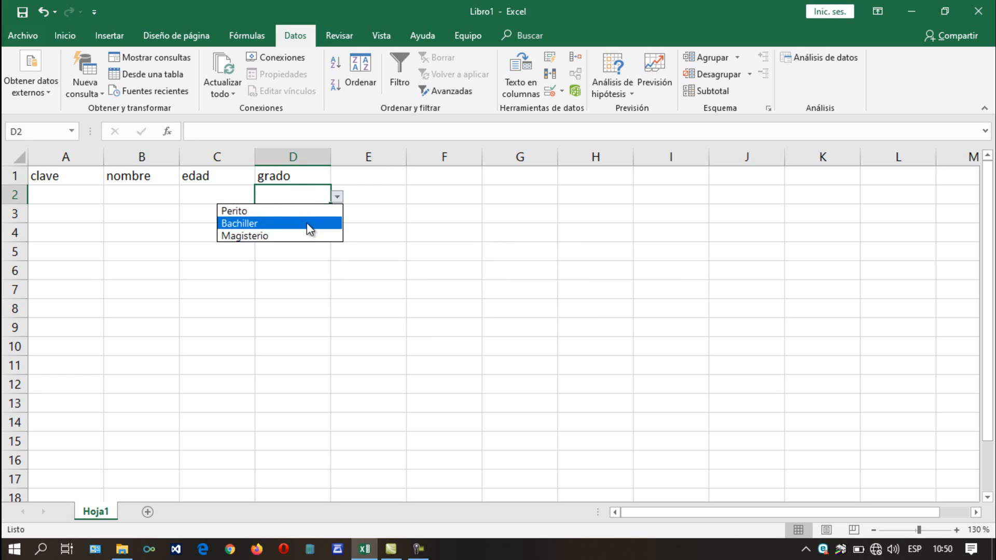
key("Escape")
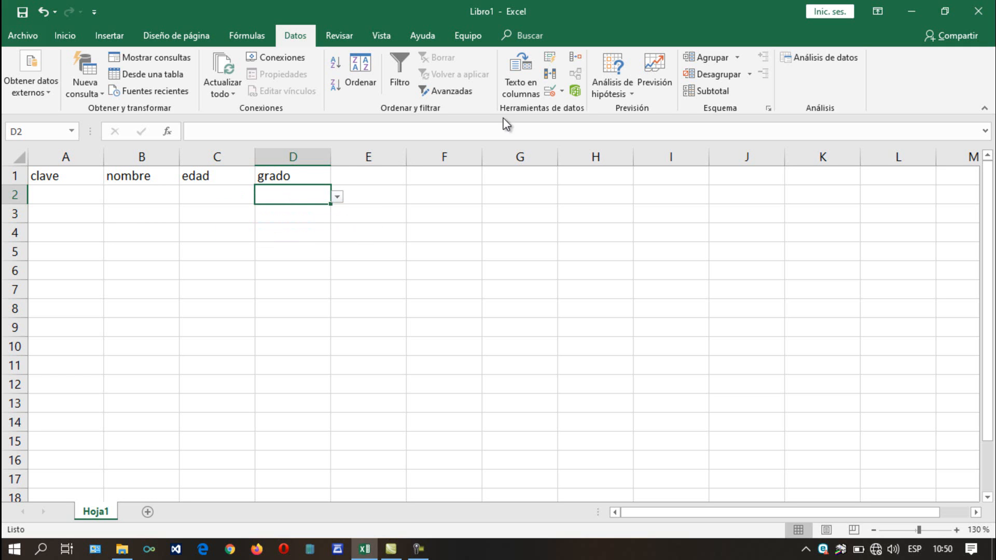
left_click(546, 93)
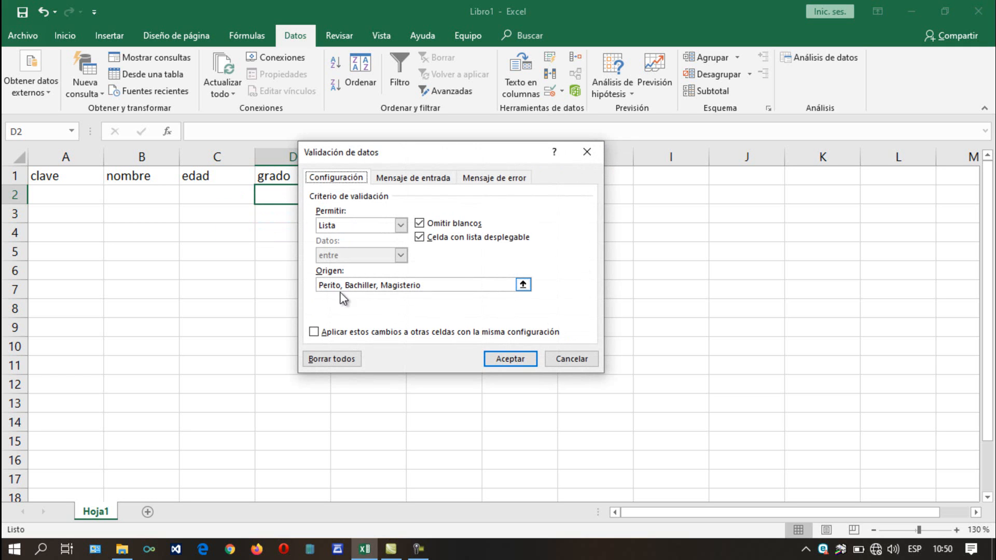